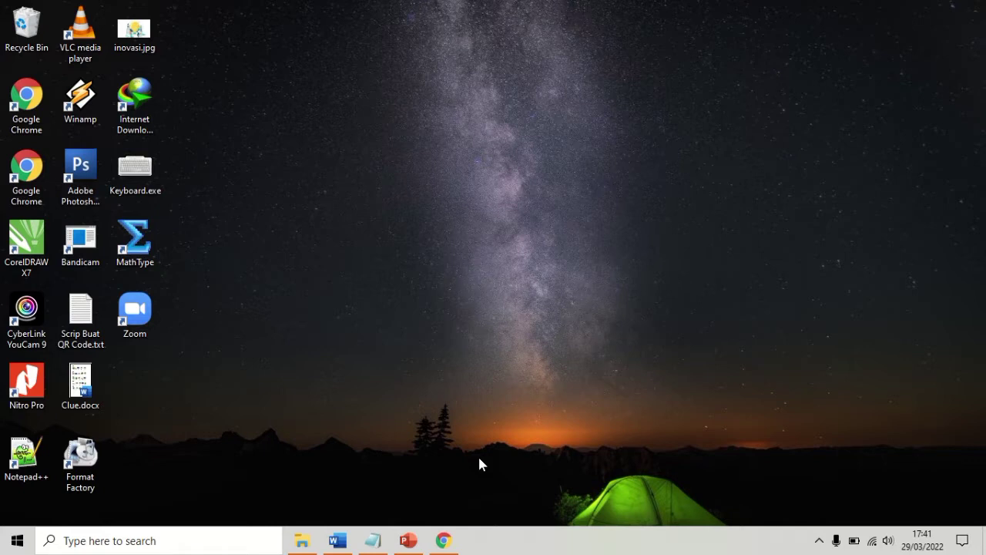
click(376, 540)
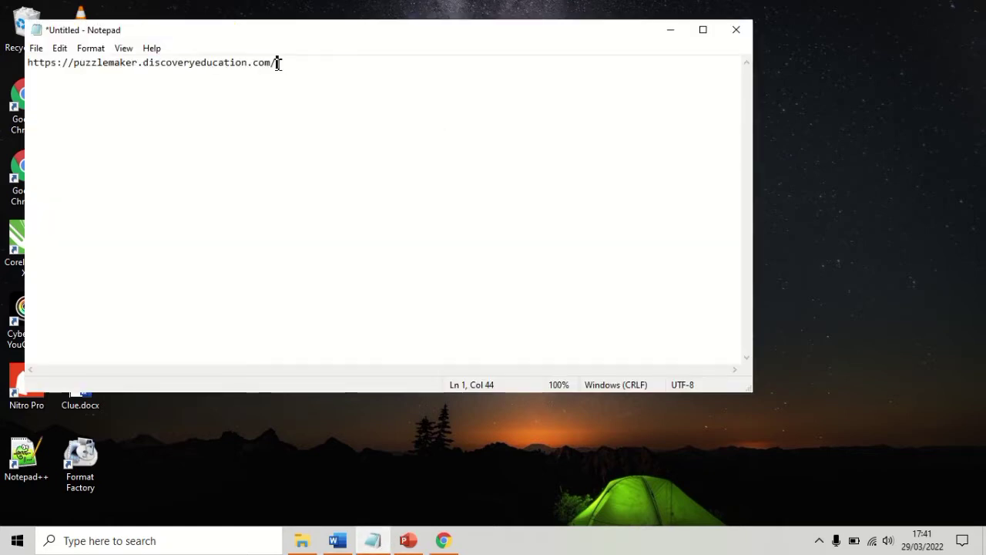
drag(276, 62, 27, 63)
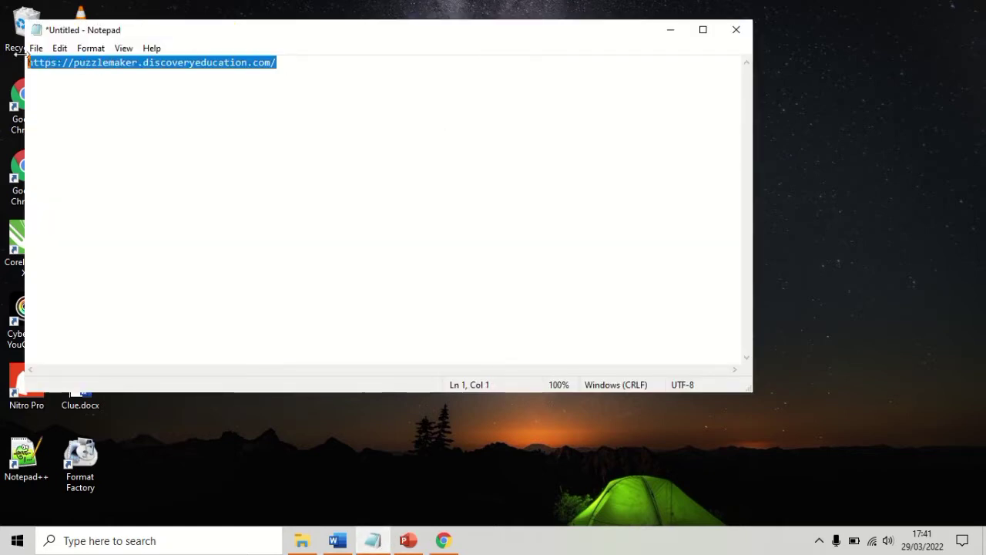
right_click(69, 65)
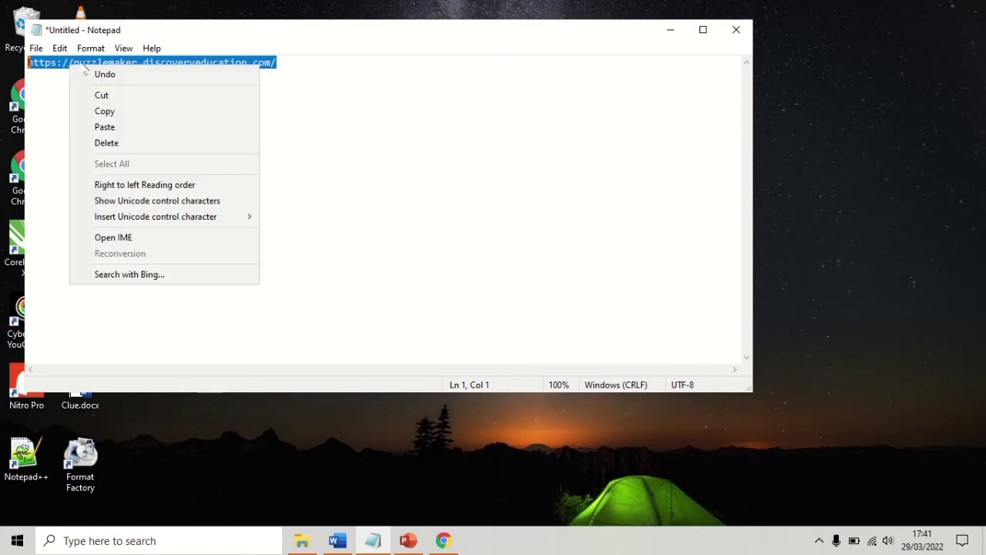
click(97, 107)
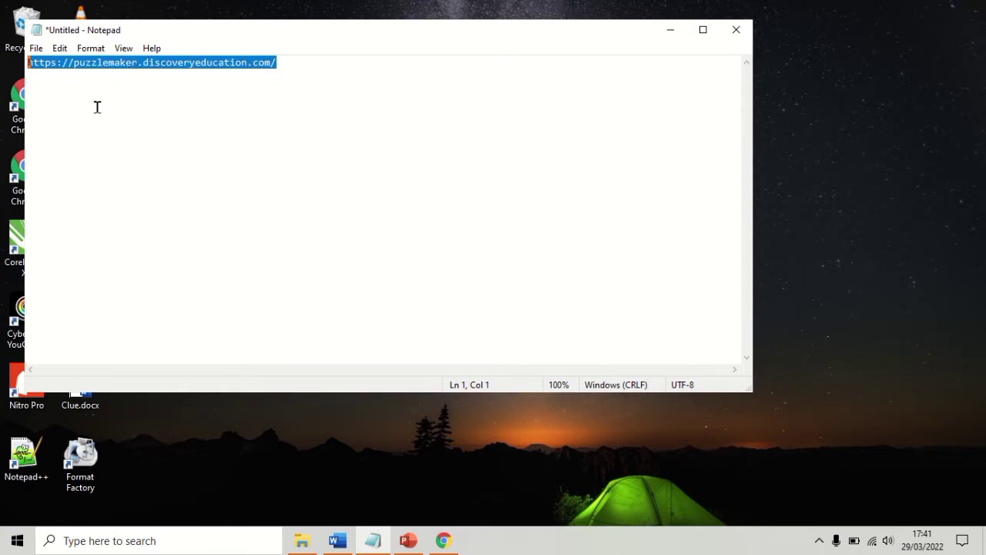
click(670, 30)
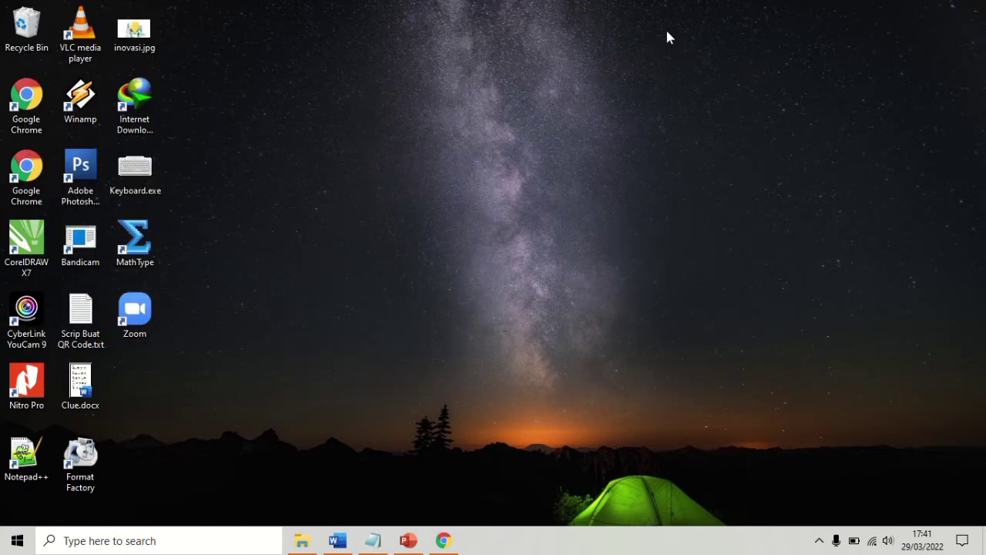
- Switch to Chrome, load the copied Puzzlemaker address and open the site's Word Search puzzle form
click(443, 541)
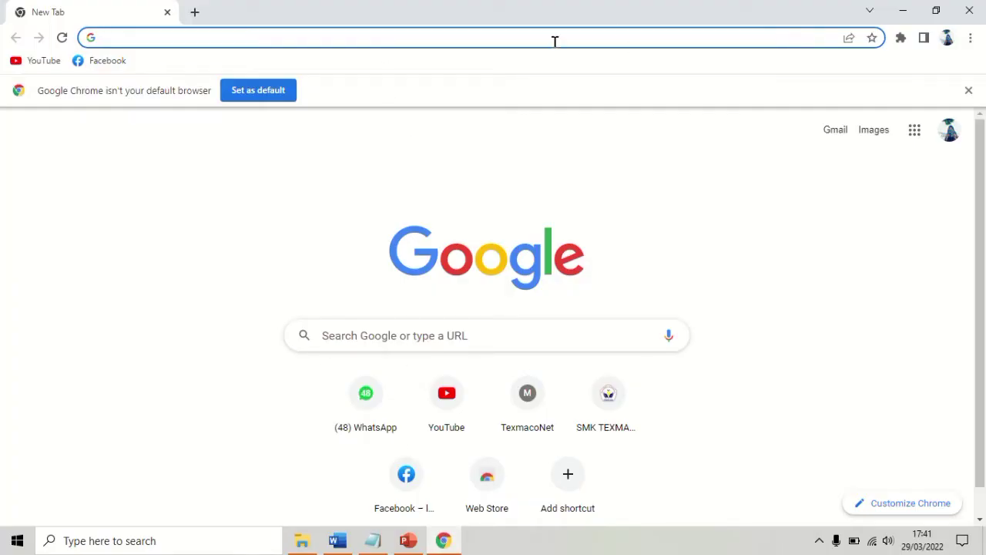
click(520, 39)
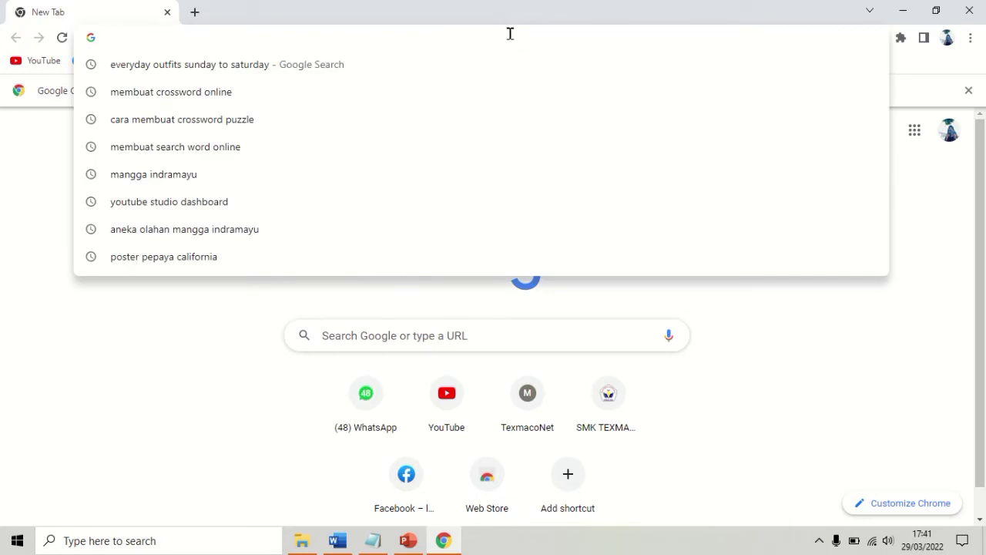
key(ctrl+v)
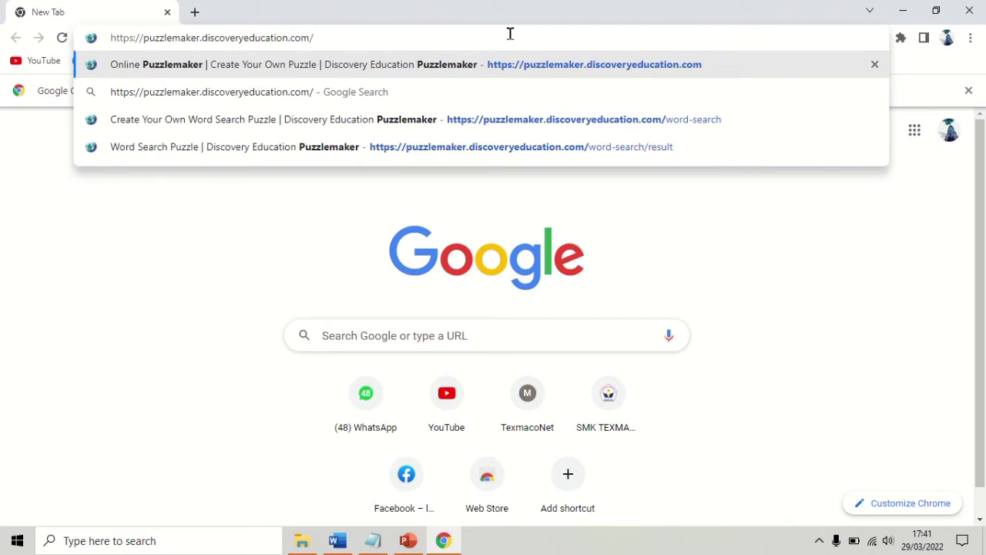
key(Return)
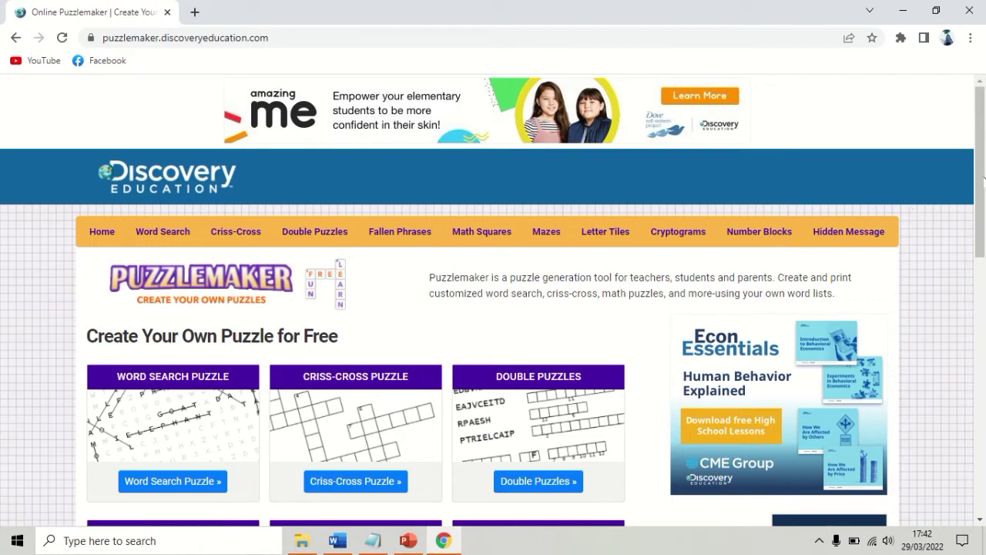
drag(983, 182, 983, 186)
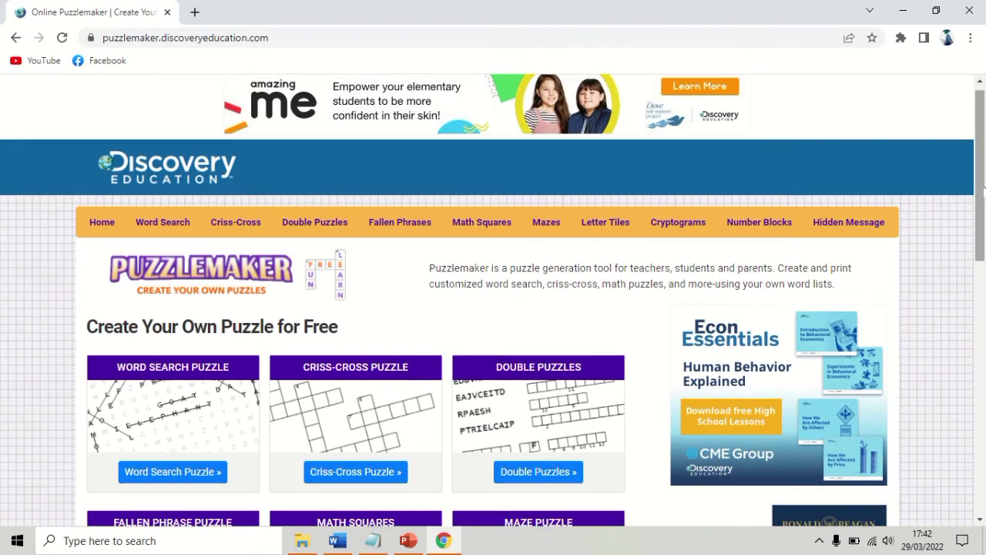
click(176, 222)
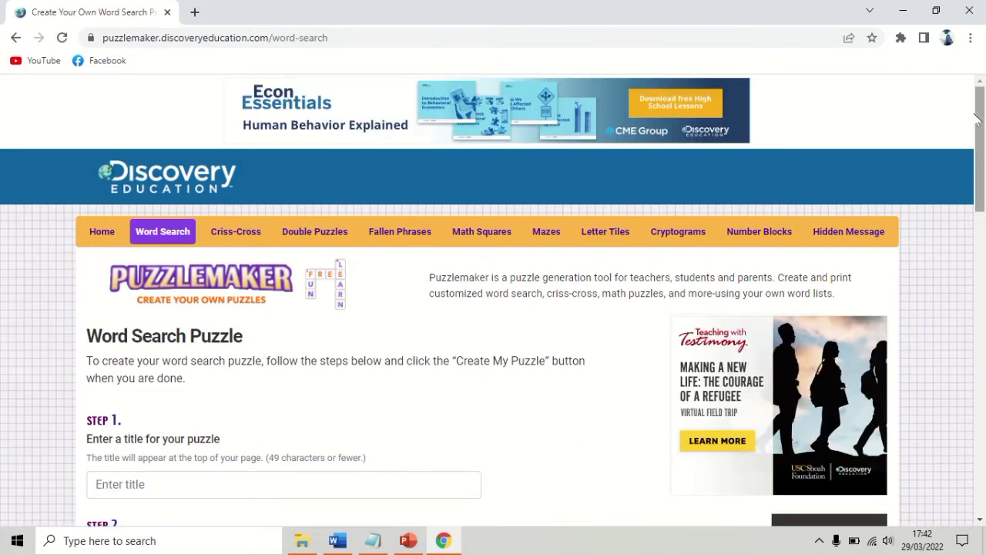
- Title the puzzle INTEGRASI SOSIAL and set the puzzle option to share letters as much as possible
drag(980, 150, 980, 187)
scroll(979, 189, down, 2)
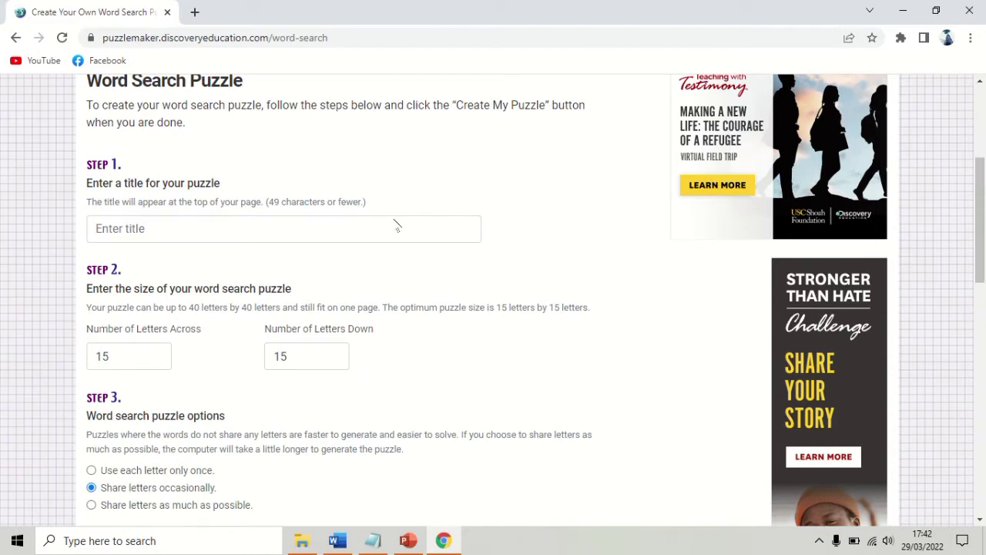
click(228, 232)
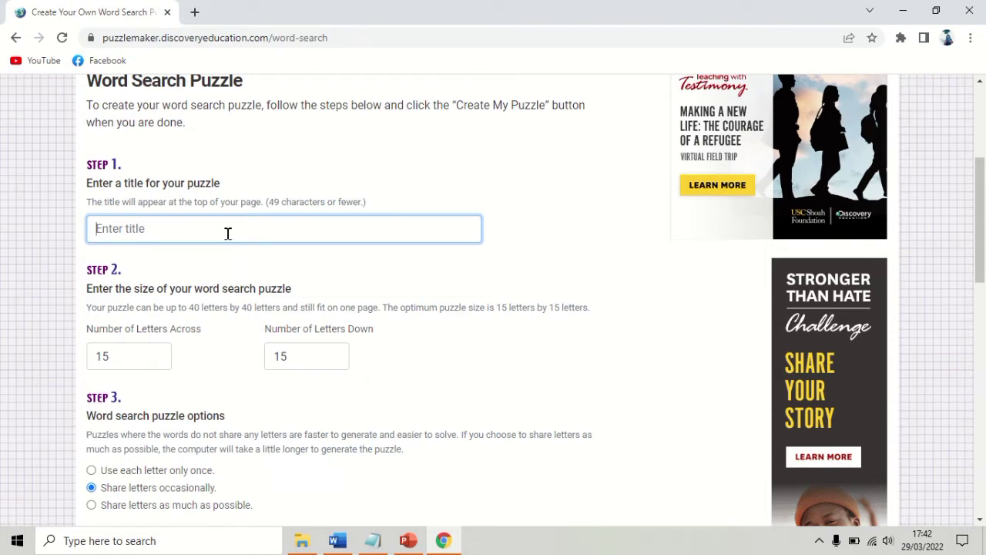
text(INTEGRASI SOSIAL)
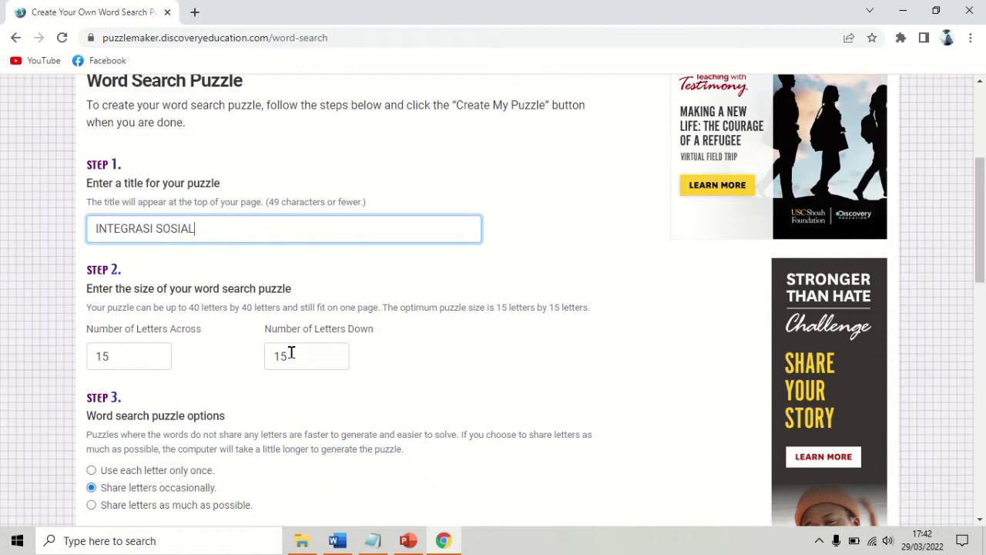
drag(983, 261, 985, 303)
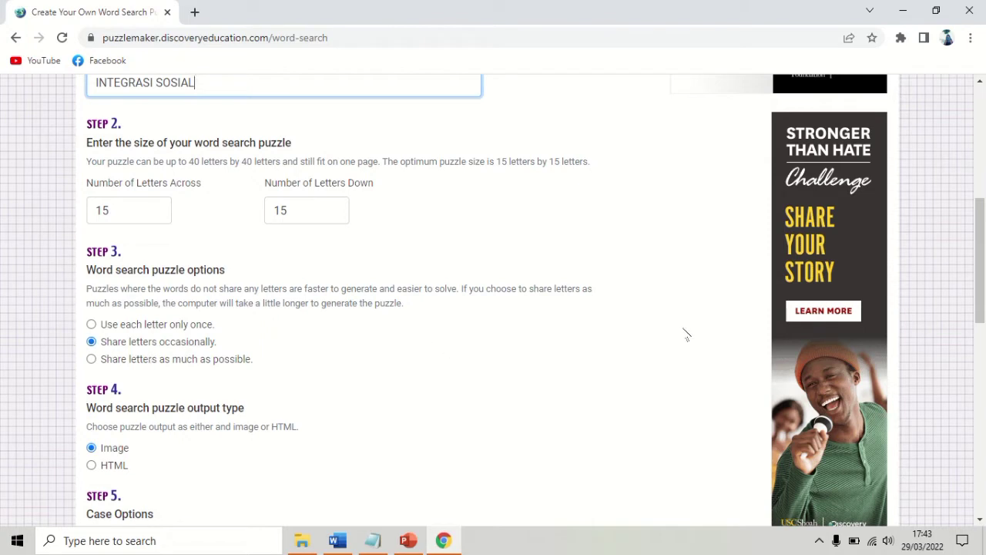
click(91, 359)
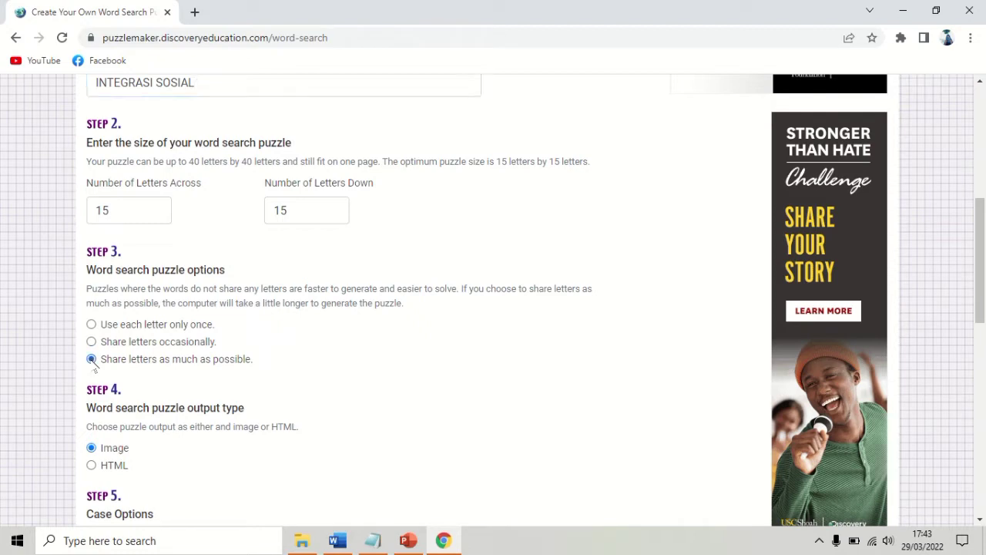
- Enter INTEGRASI, HOMOGENITASKELOMPOK and UKURANKELOMPOK as comma-separated puzzle words in Step 6
drag(984, 243, 979, 322)
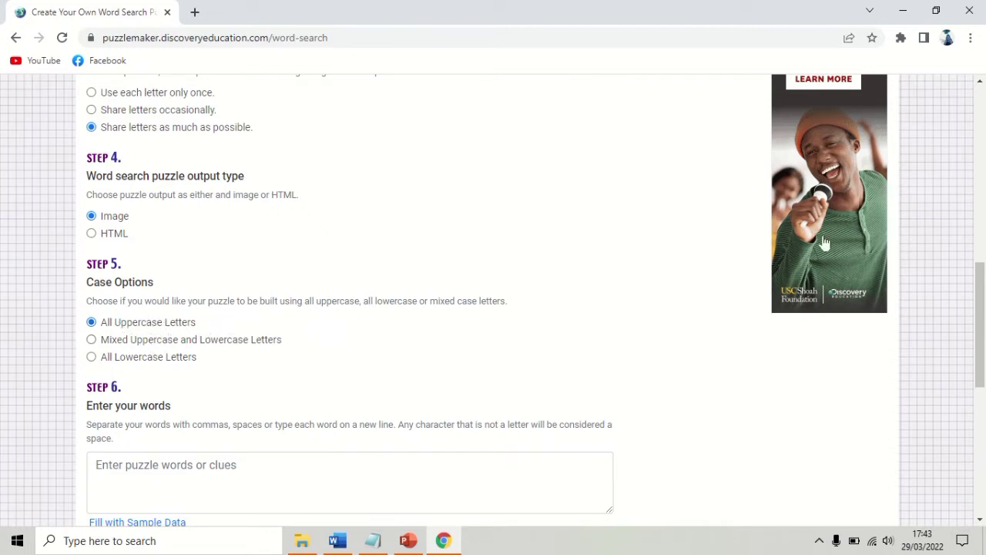
drag(981, 315, 980, 364)
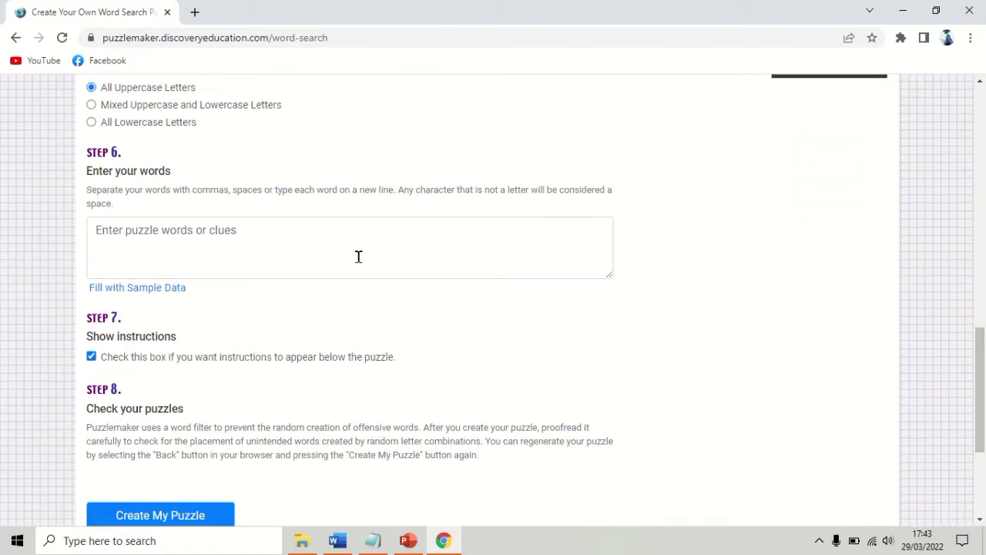
click(179, 233)
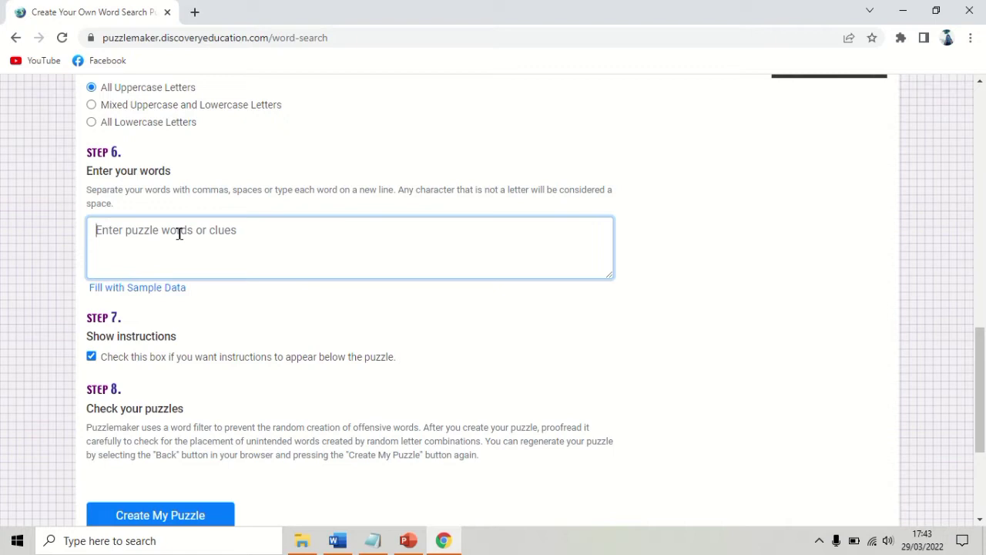
text(INT)
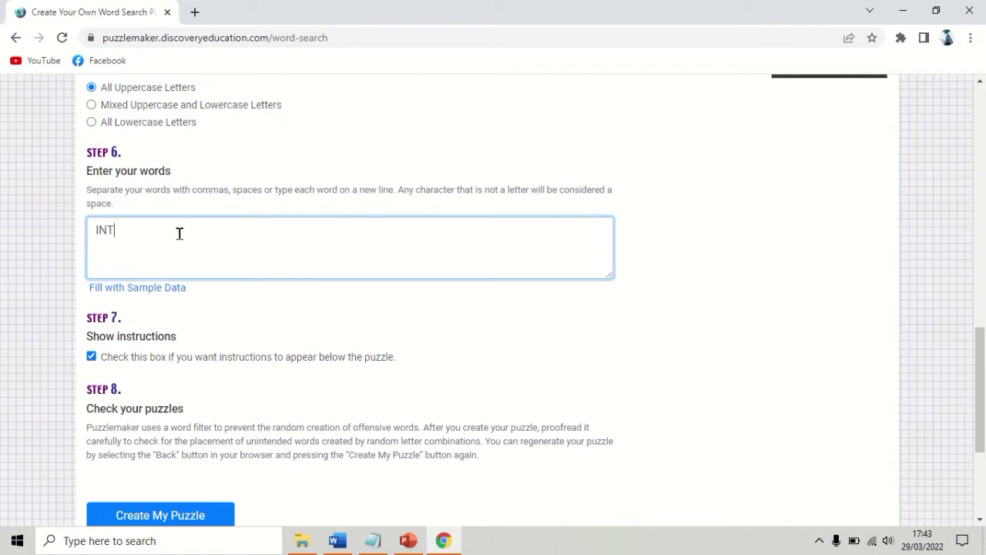
text(EGRASI, HOMOGENITASKELOMP)
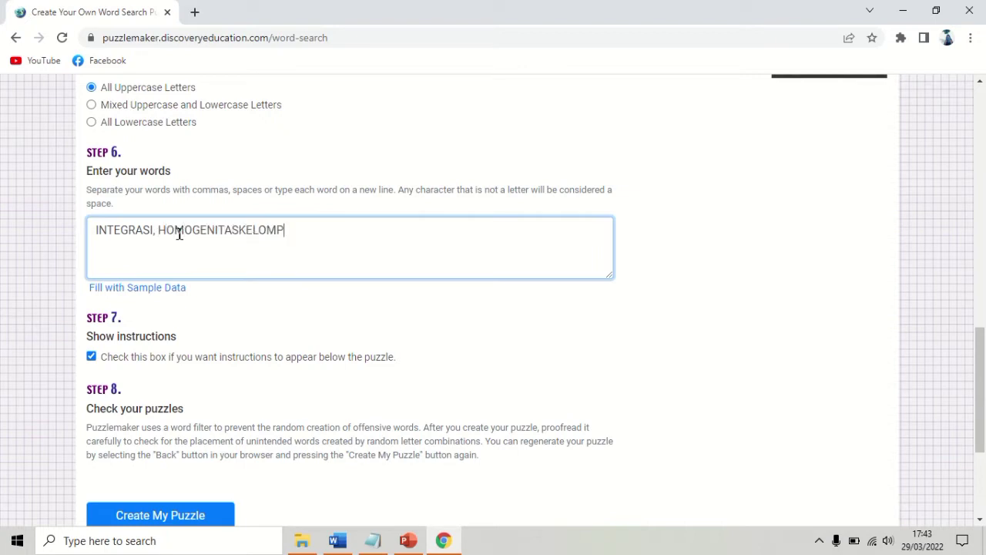
text(OK)
click(241, 231)
key(BackSpace)
text(AKURANKEL)
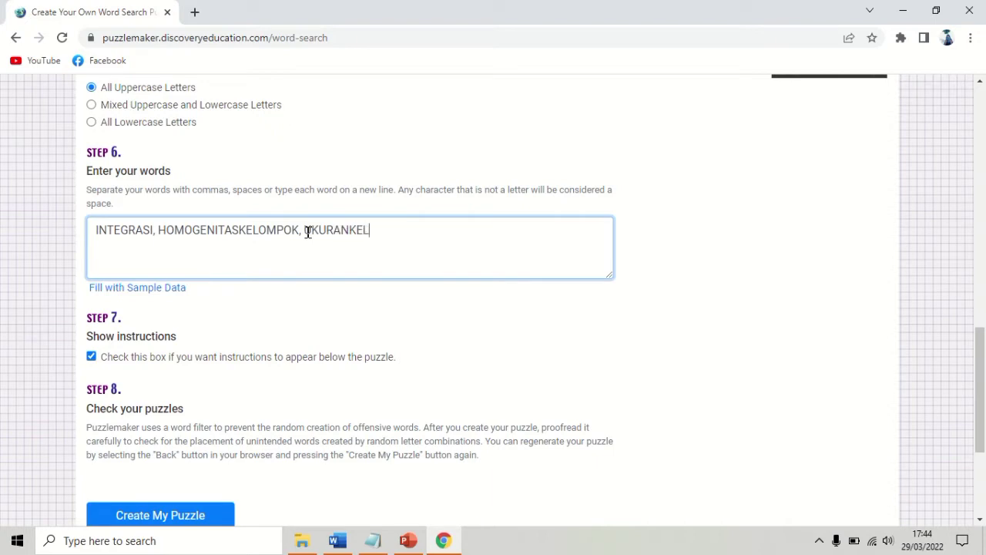
text(OMPOK)
- Shorten the second puzzle word to HOMOGENITAS by removing KELOMPOK from its end
click(297, 231)
key(BackSpace)
key(BackSpace)
key(BackSpace)
key(BackSpace)
key(BackSpace)
key(BackSpace)
key(BackSpace)
key(BackSpace)
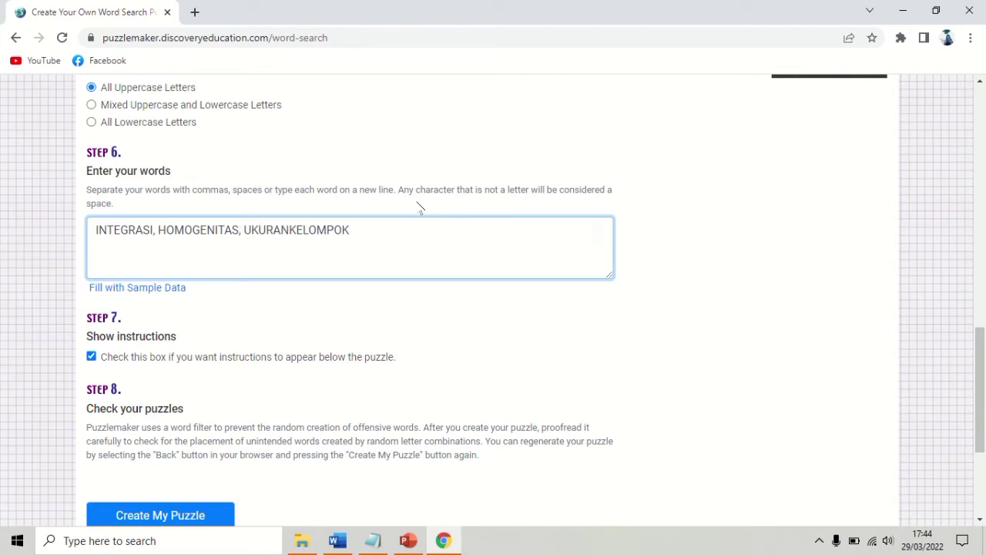
- Append MOBILITASGEOGRAFIS, NORMATIF, FUNGSIONAL, KOERSIF and AKOMODASI to the puzzle word list, separated by commas
click(399, 234)
text(, MOBILITASGEOGRAFIS, NORMATIF)
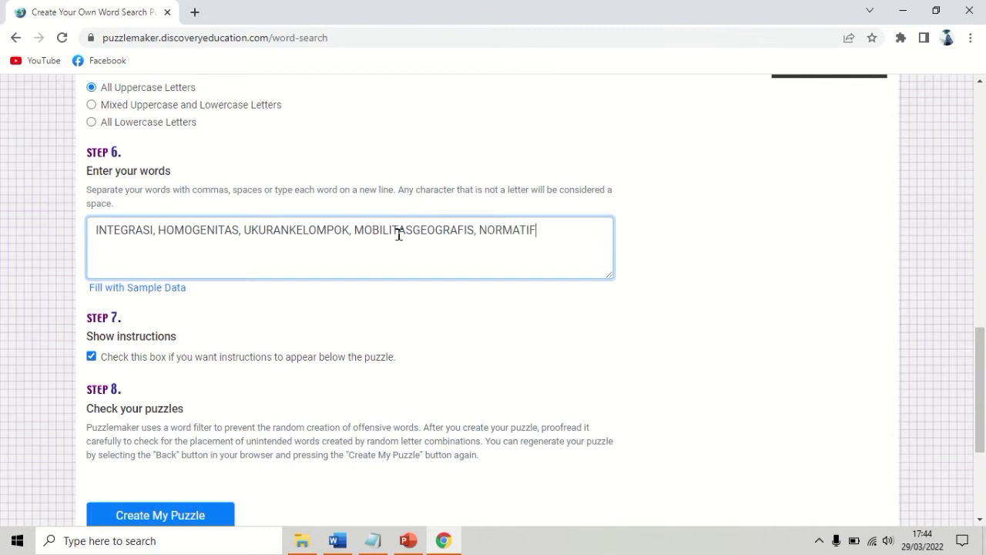
text(,)
text( FUNGSIONA)
text(L)
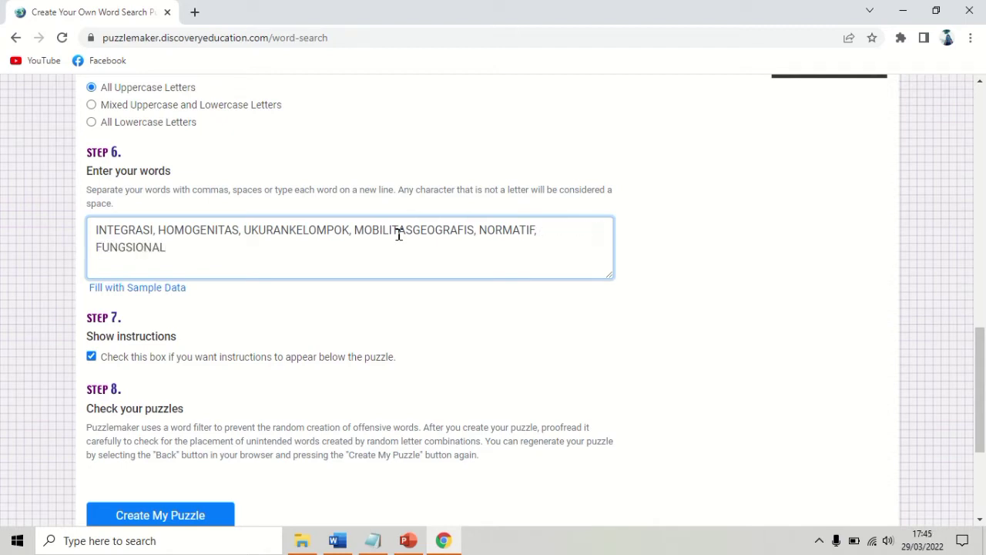
text(, KOERSIF, AKOMODASI)
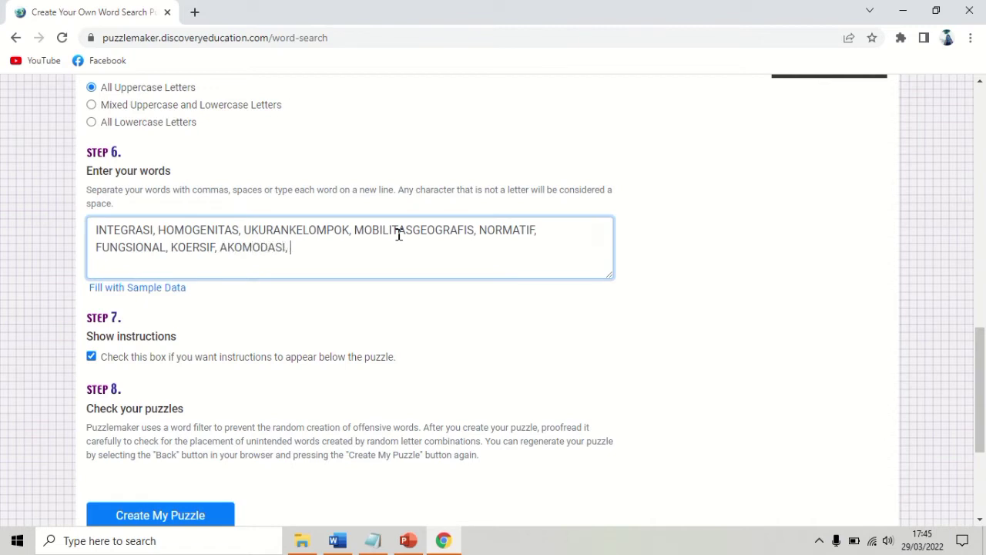
- Append KOOPERASI, KOORDINASI, ASIMILASI, AKULTURASI, TOLERANSI, AMALGAMASI and KOHESI to the end of the puzzle word list
text(, KOOPERASI, KOO)
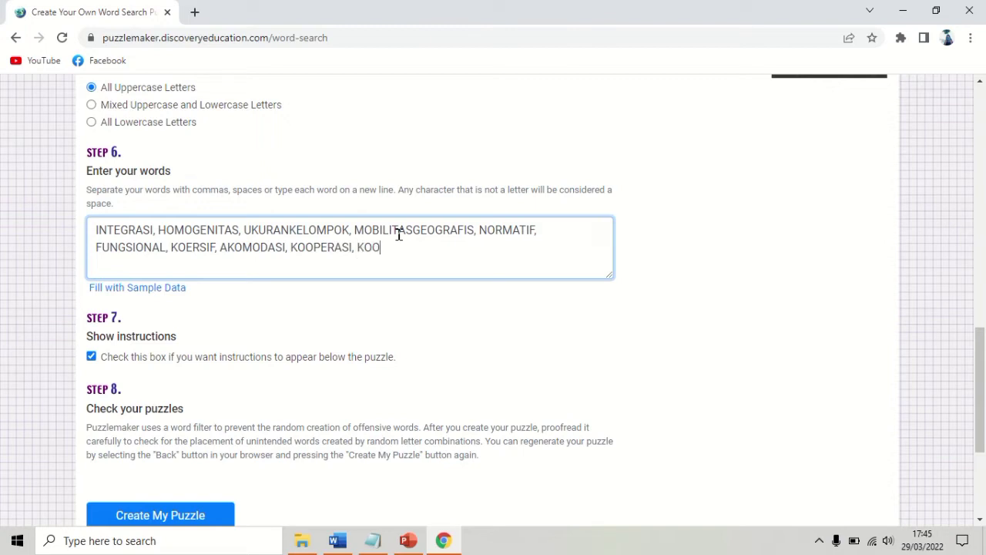
text(RDINASI, ASIMILASI, AKU)
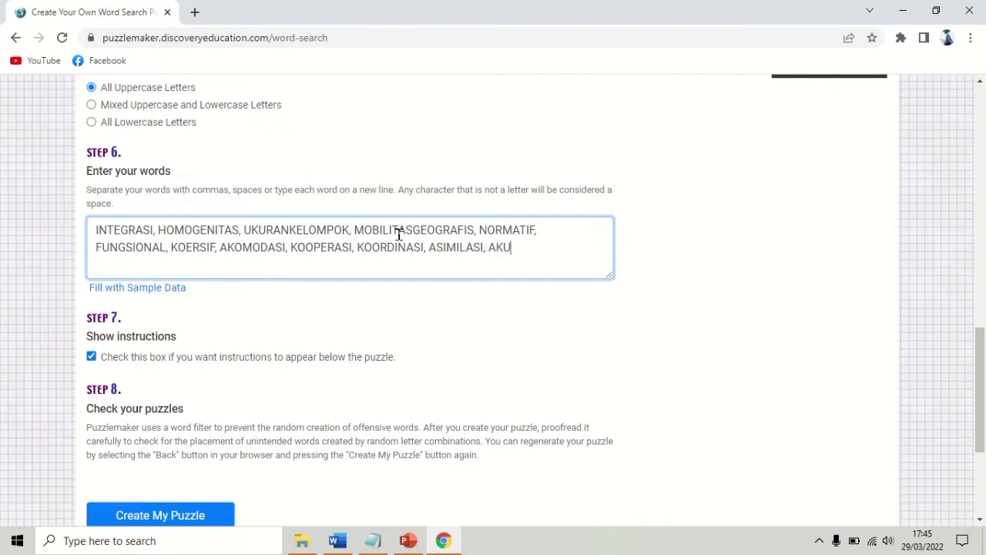
text(LTURASI,)
text(TOLERAN)
text(SI, )
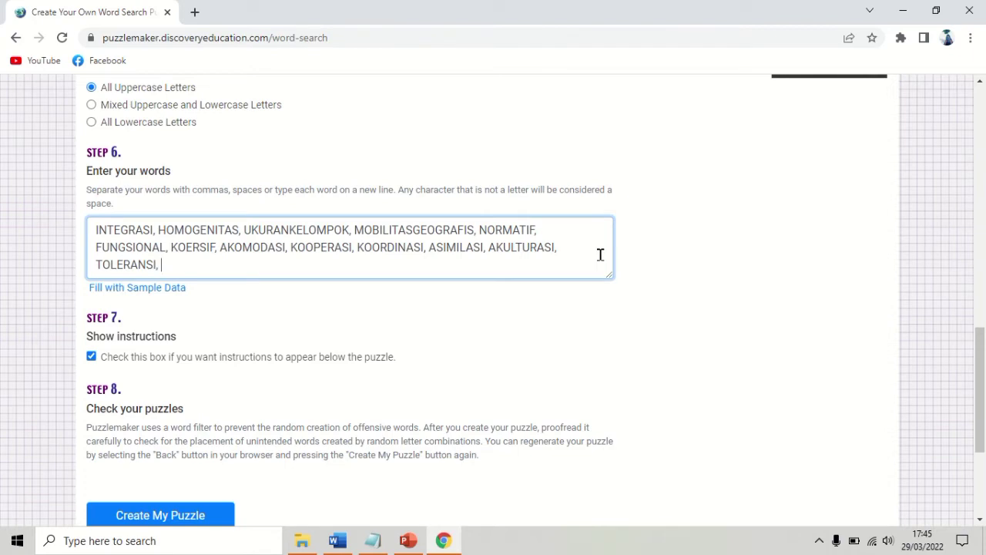
text(AMALGAMA)
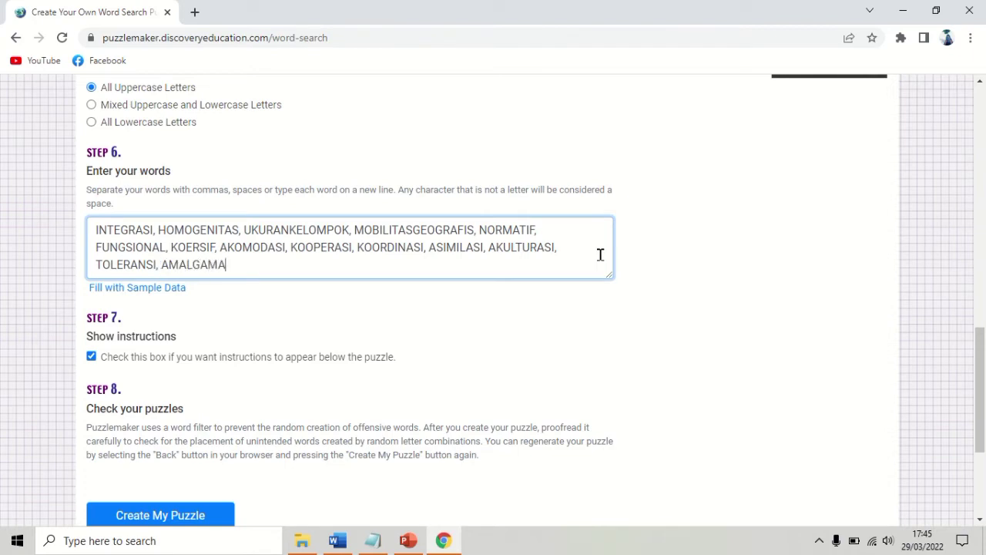
text(SI, KOHESI)
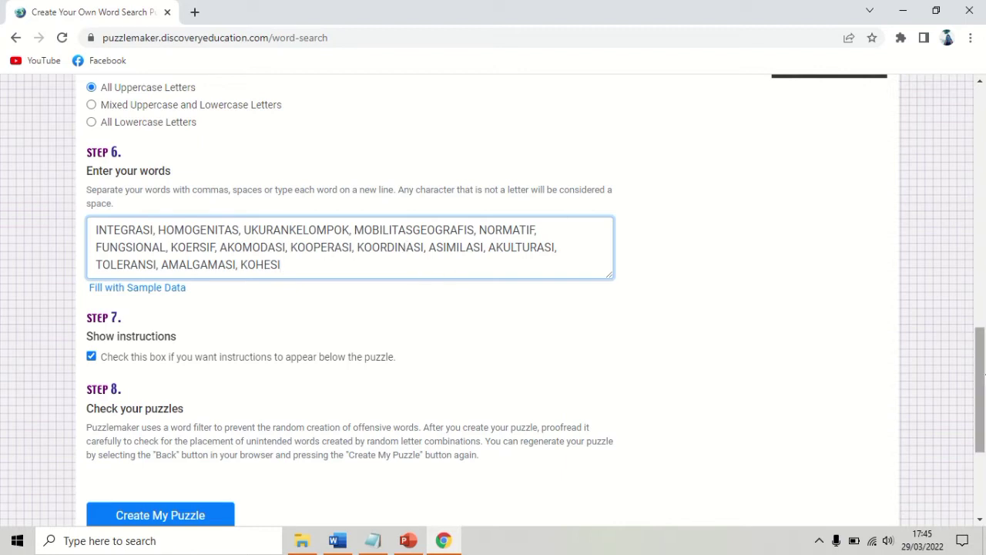
- Create the word search puzzle and review its generated letter grid and word list
scroll(981, 373, down, 2)
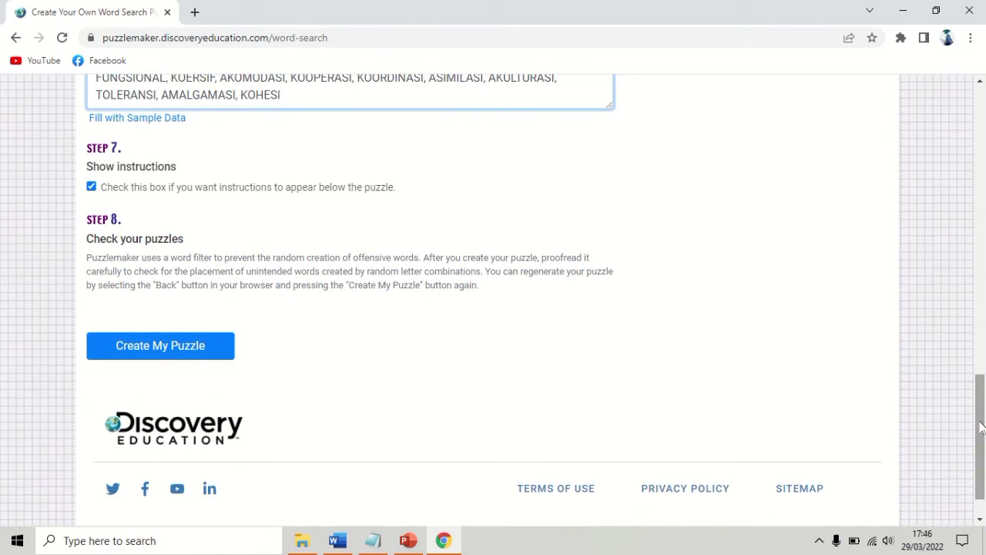
click(181, 352)
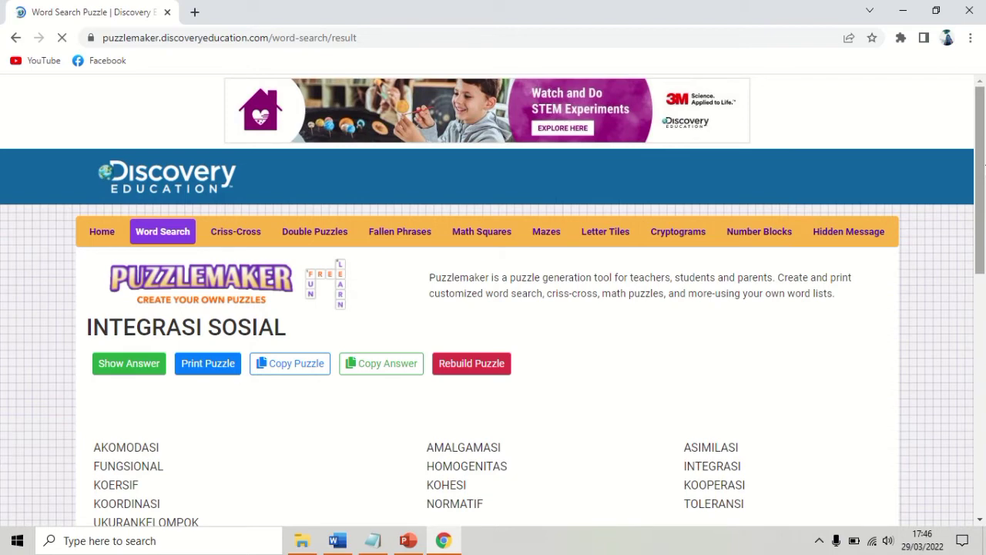
drag(984, 163, 983, 266)
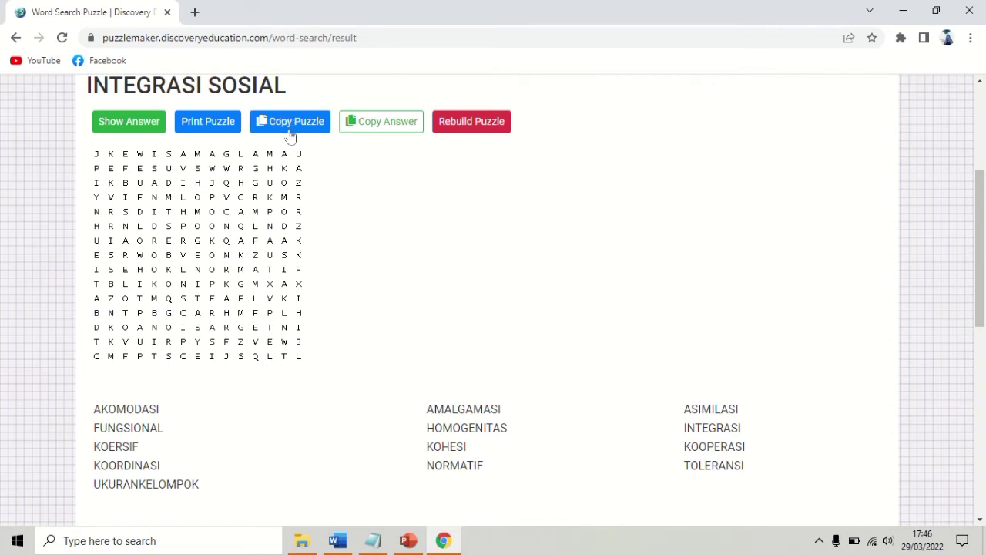
drag(983, 222, 985, 221)
drag(984, 223, 984, 221)
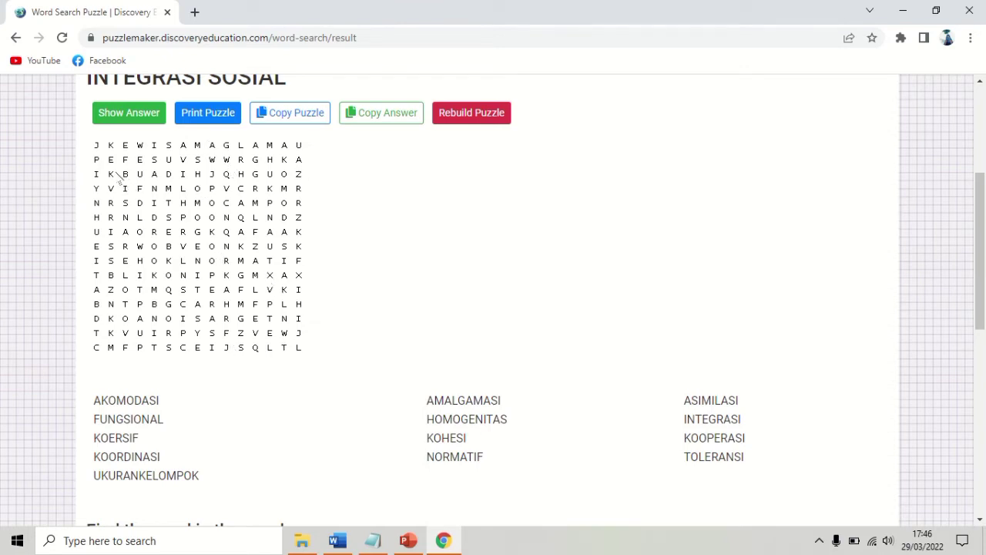
- Copy the generated INTEGRASI SOSIAL puzzle to the clipboard and dismiss the confirmation
click(293, 115)
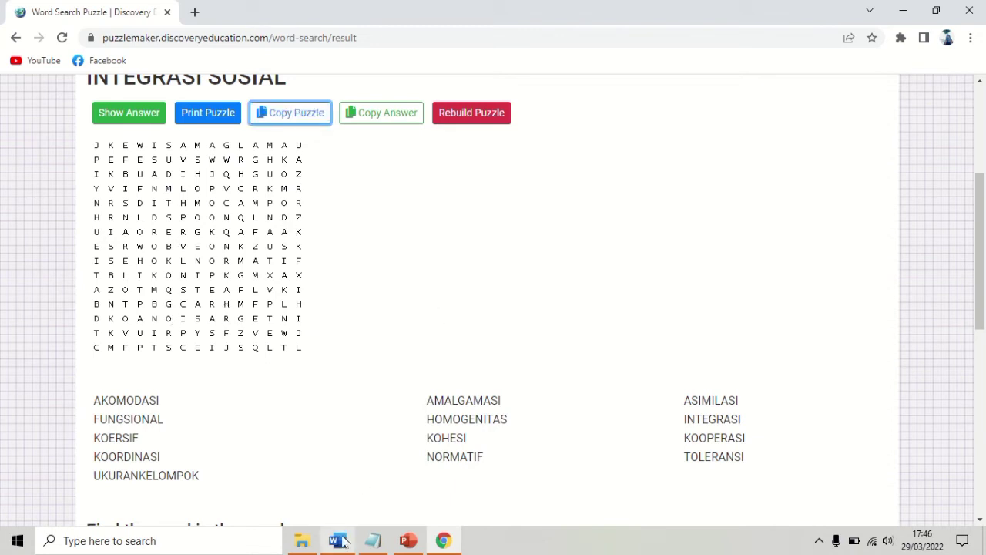
mouse_move(343, 541)
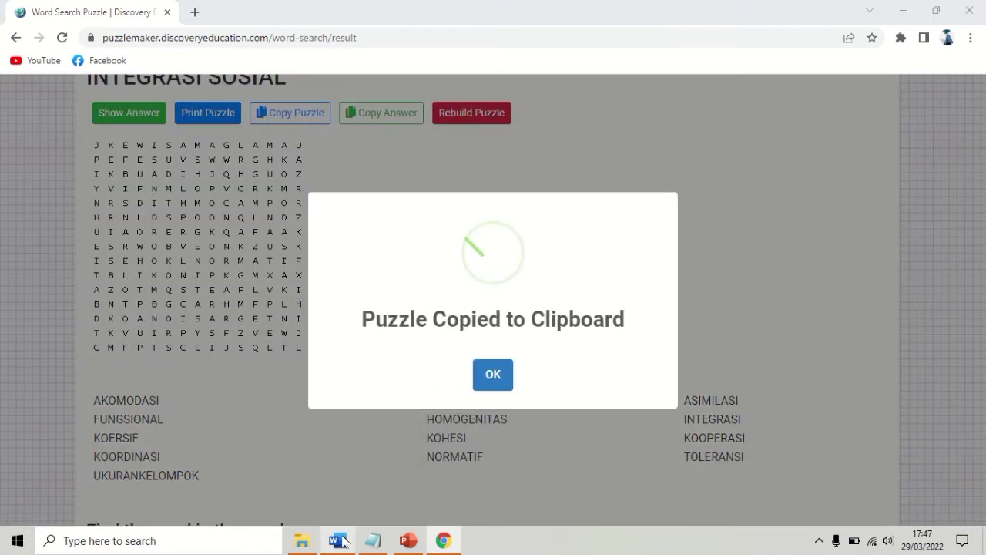
click(497, 385)
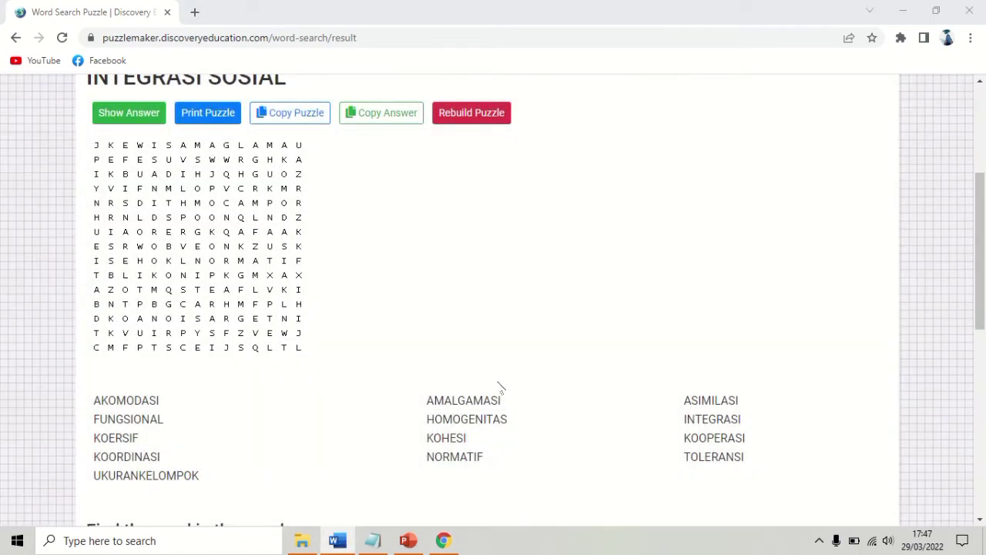
- Switch to Word and examine the layout of the example worksheet search word integrasi sosial.docx, including its instructions, letter grids and answer boxes
click(339, 544)
click(903, 11)
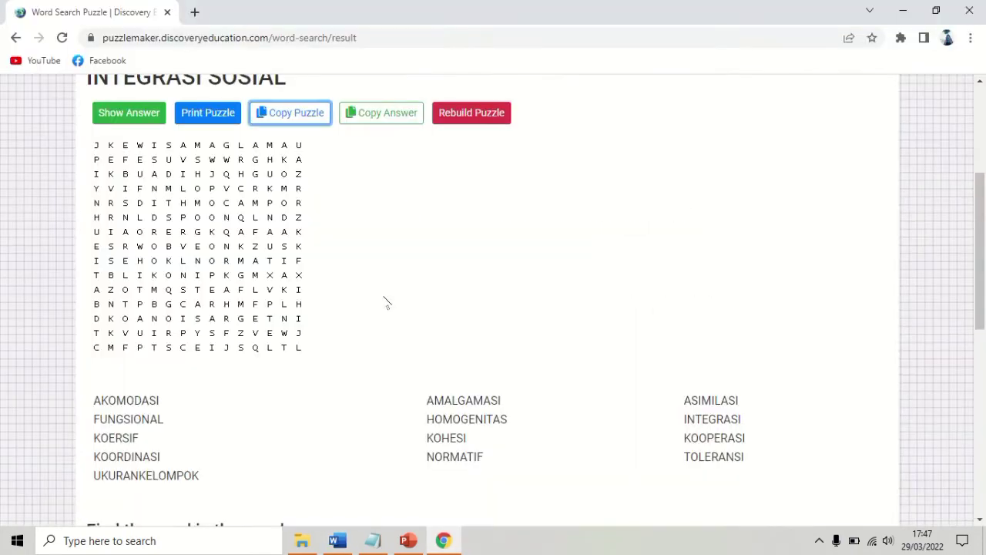
click(337, 540)
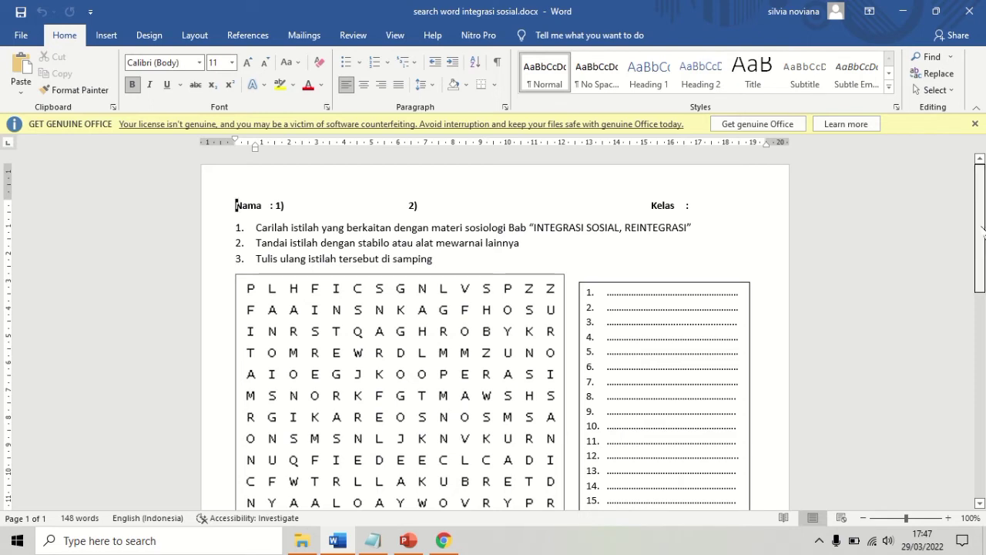
scroll(979, 223, down, 1)
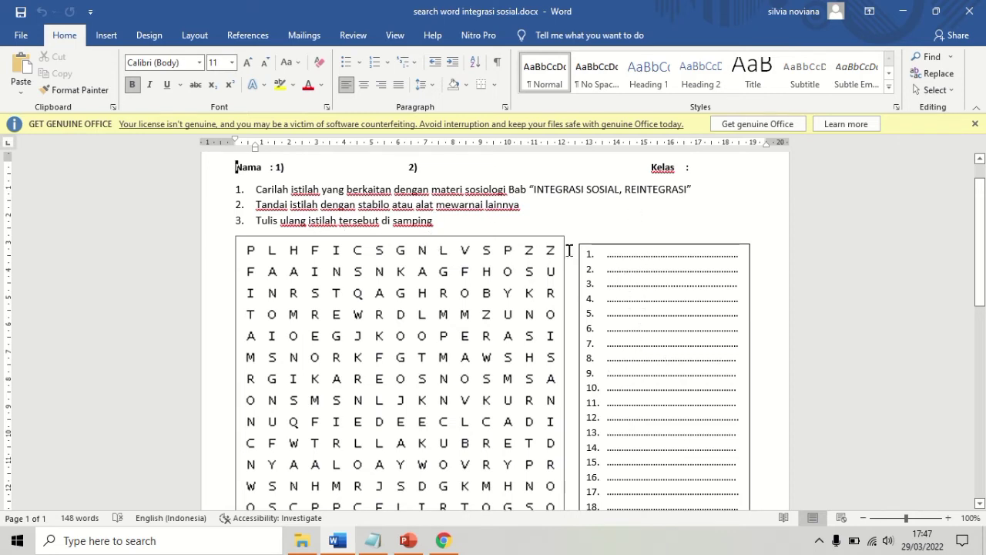
drag(983, 271, 983, 308)
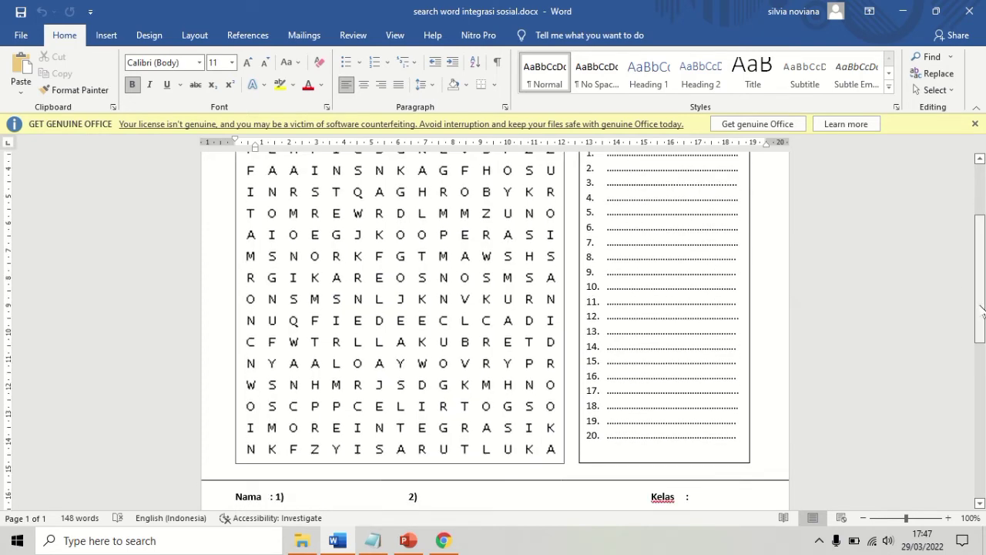
drag(983, 308, 982, 463)
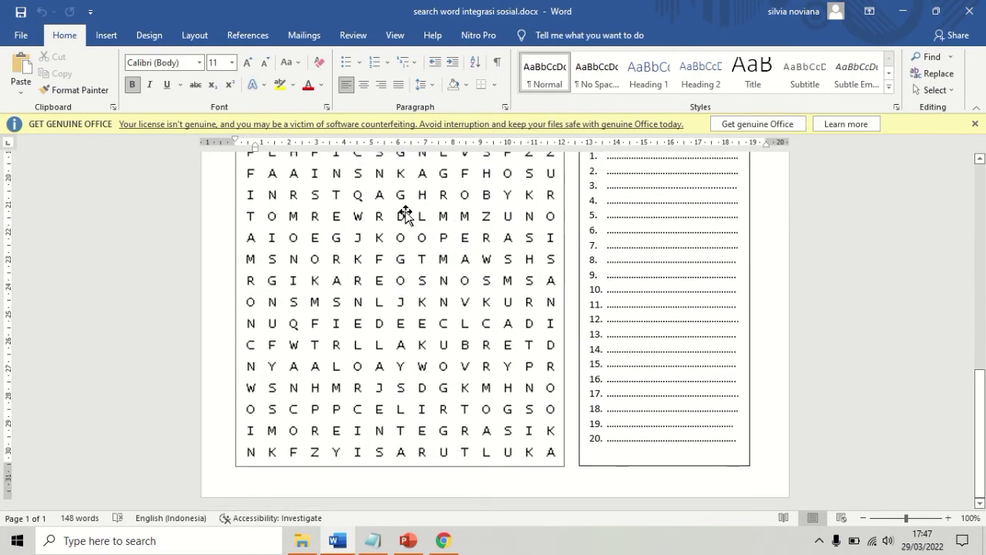
- Create a blank Word document and paste the copied puzzle grid into it
click(31, 37)
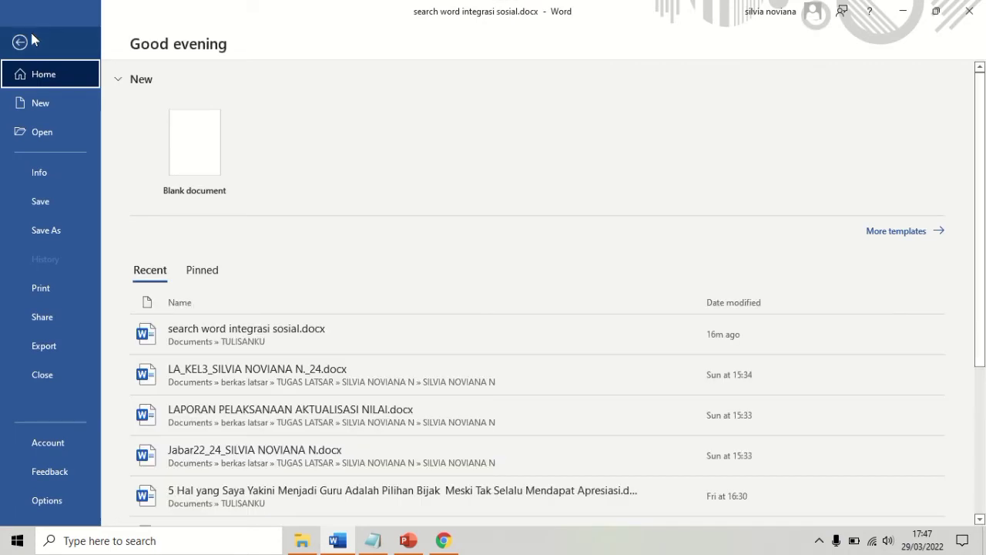
click(195, 162)
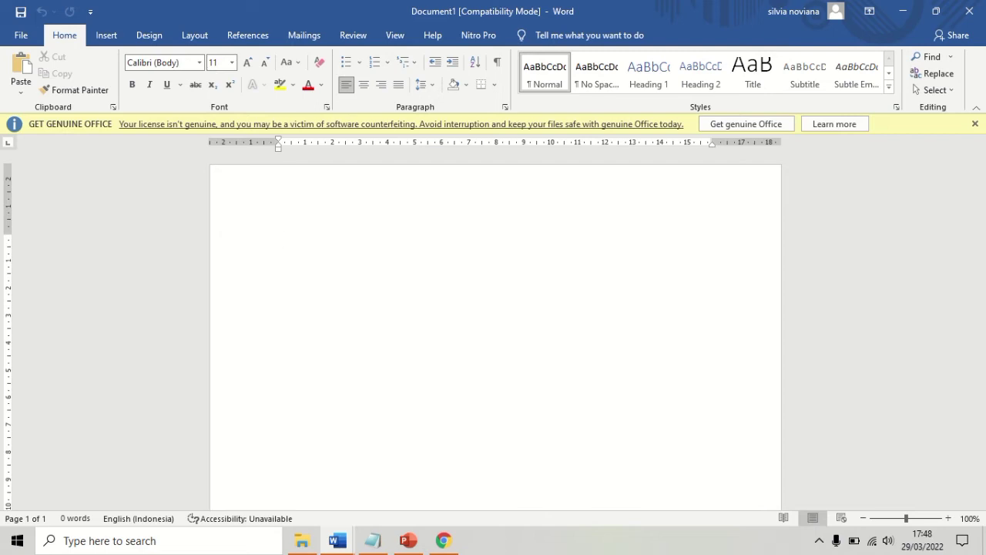
key(ctrl+v)
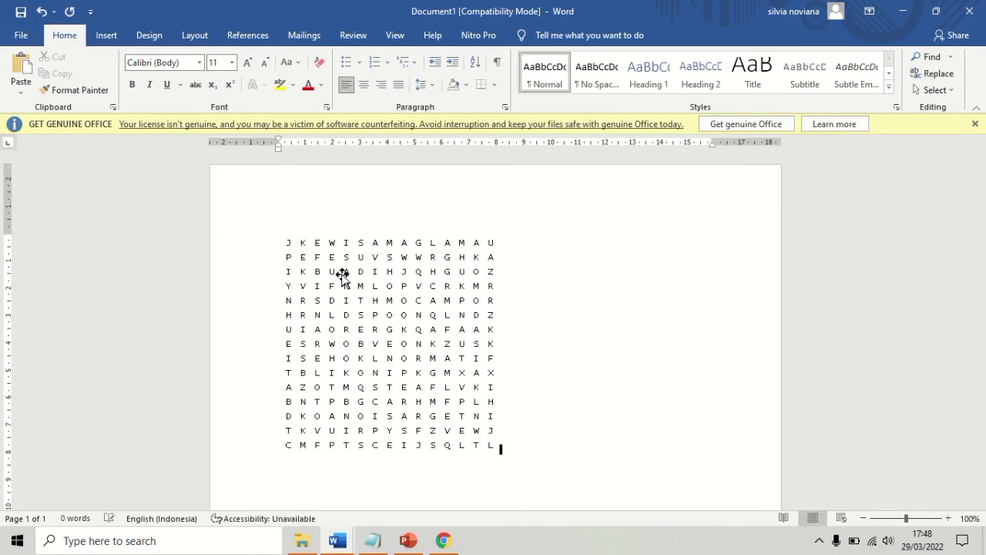
- Enlarge the pasted puzzle picture proportionally to the page's text width, about 15.74 cm by 15.74 cm
click(404, 297)
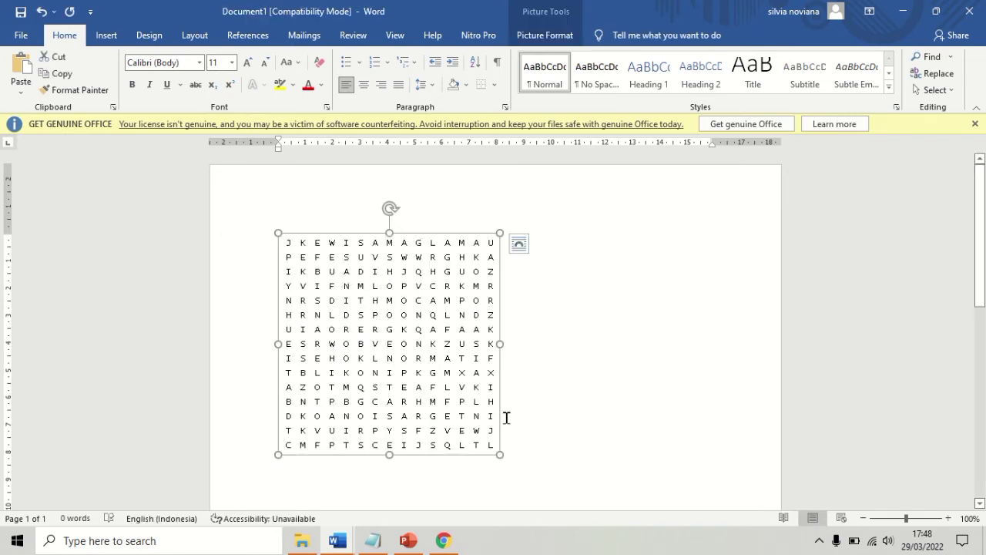
drag(499, 451, 708, 497)
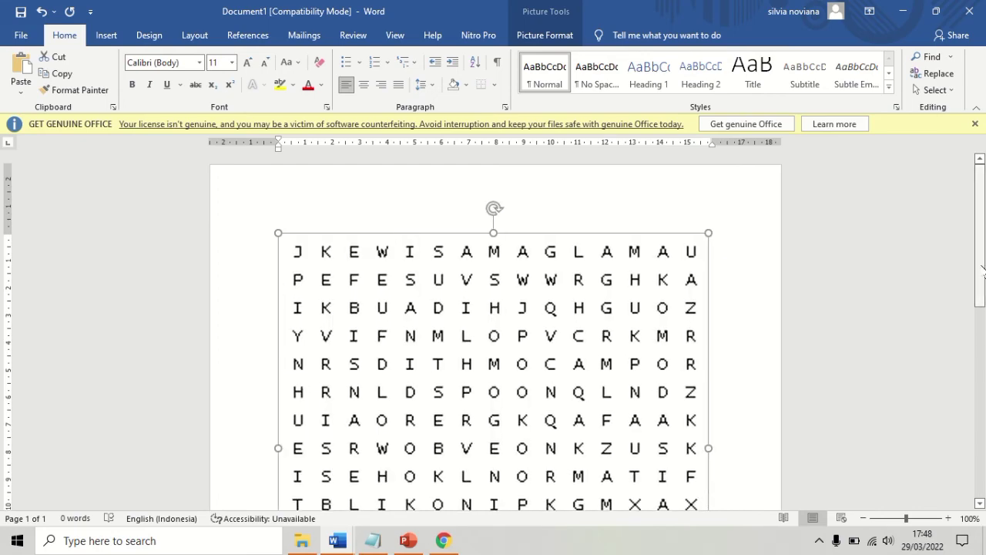
scroll(982, 331, down, 3)
scroll(493, 323, up, 3)
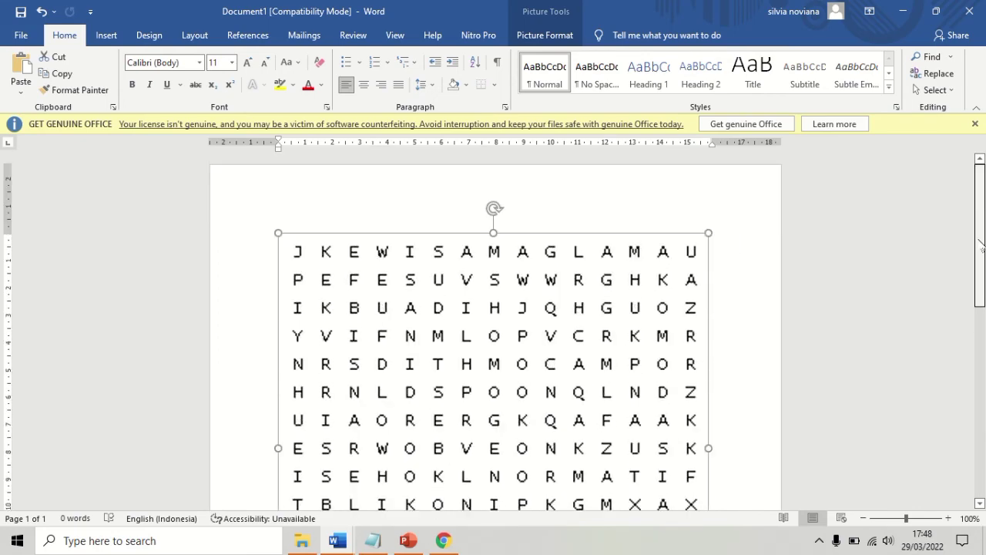
- Add a black picture border around the puzzle grid
double_click(564, 241)
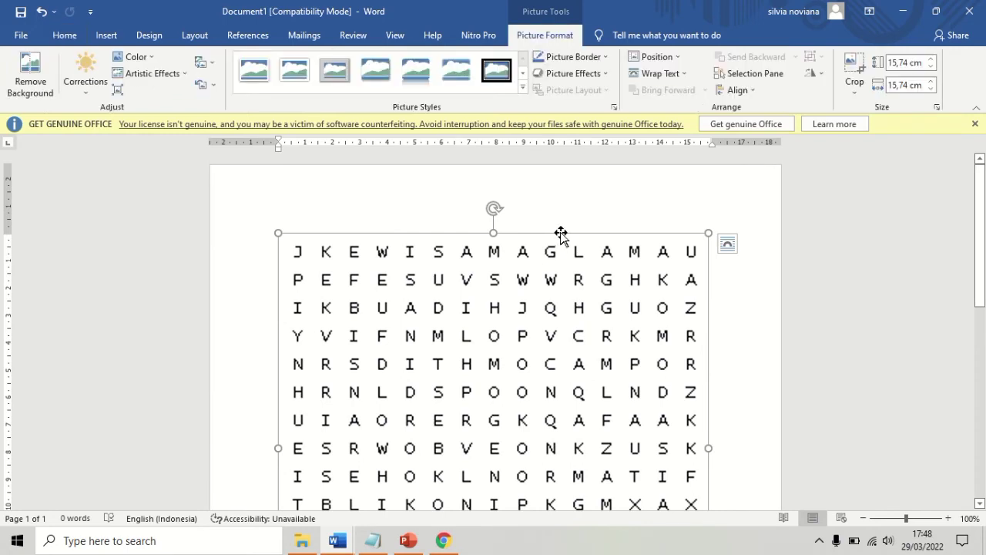
click(578, 61)
click(578, 61)
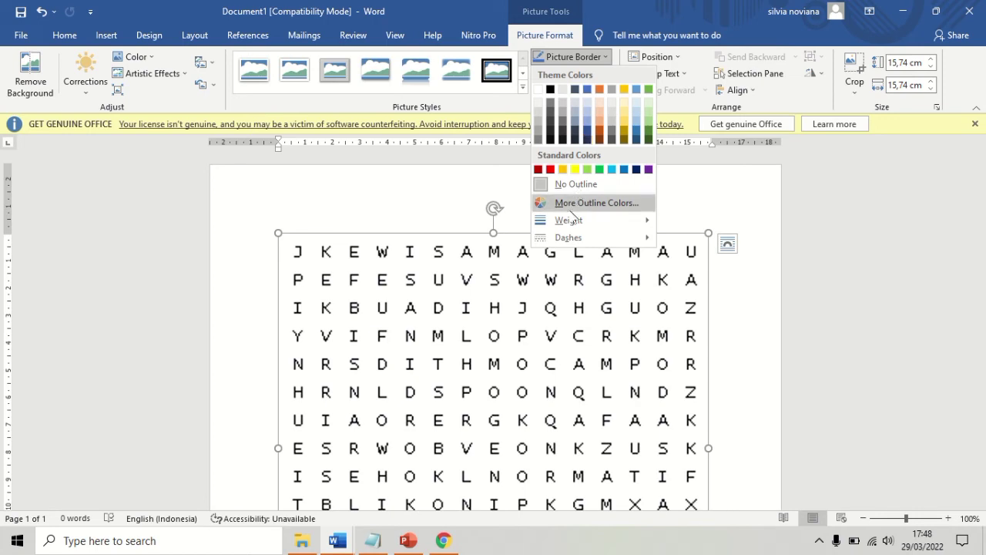
click(550, 140)
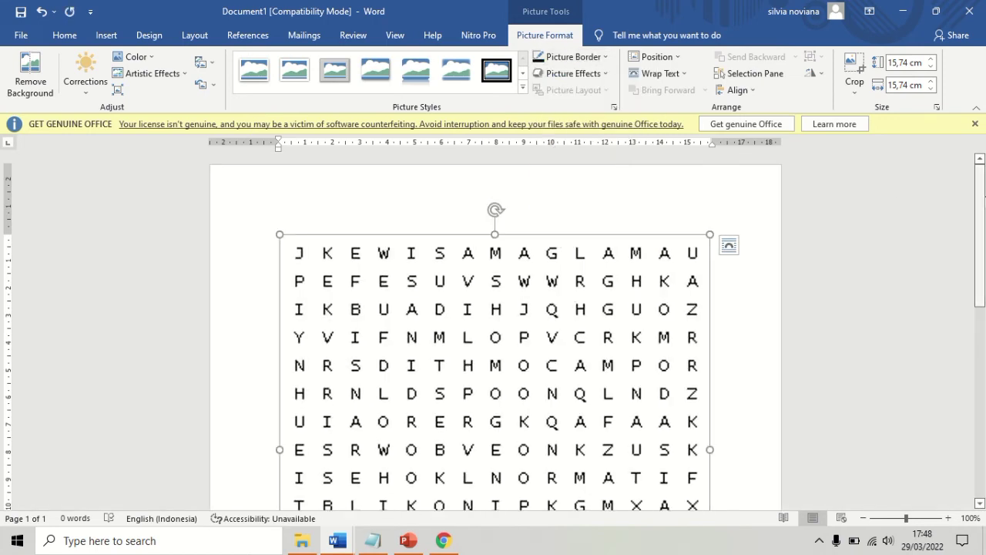
drag(980, 194, 983, 316)
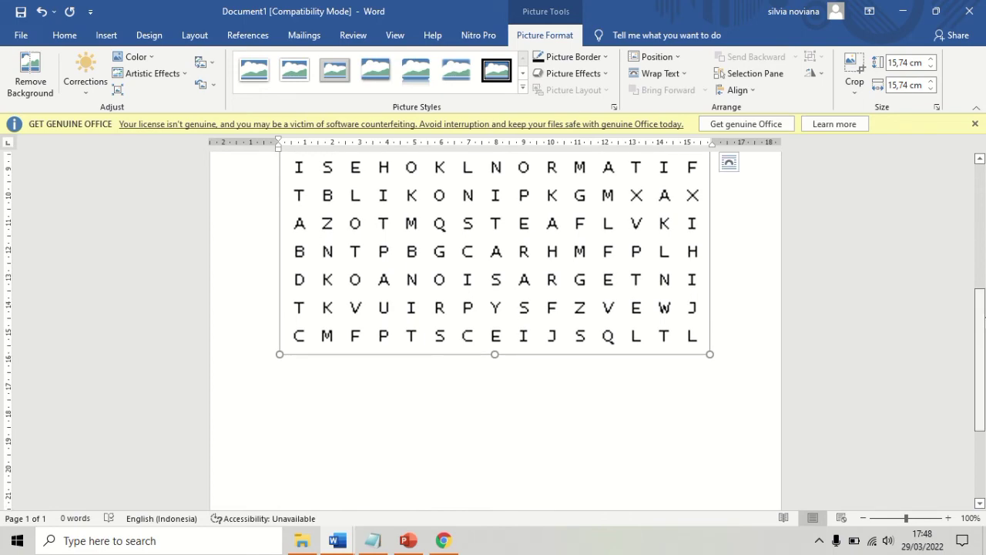
- Compare the new document with the example worksheet search word integrasi sosial.docx, and return to the new document
mouse_move(339, 539)
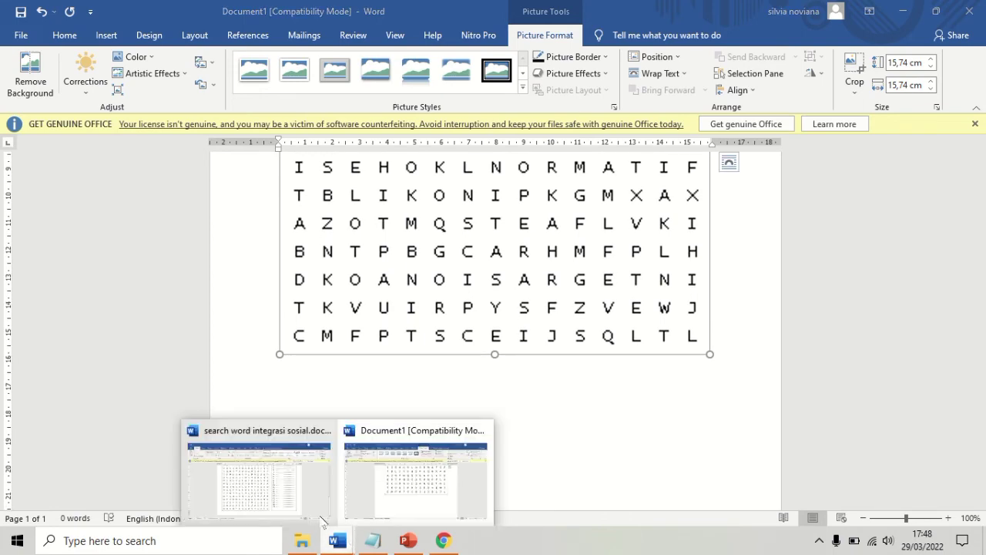
click(322, 520)
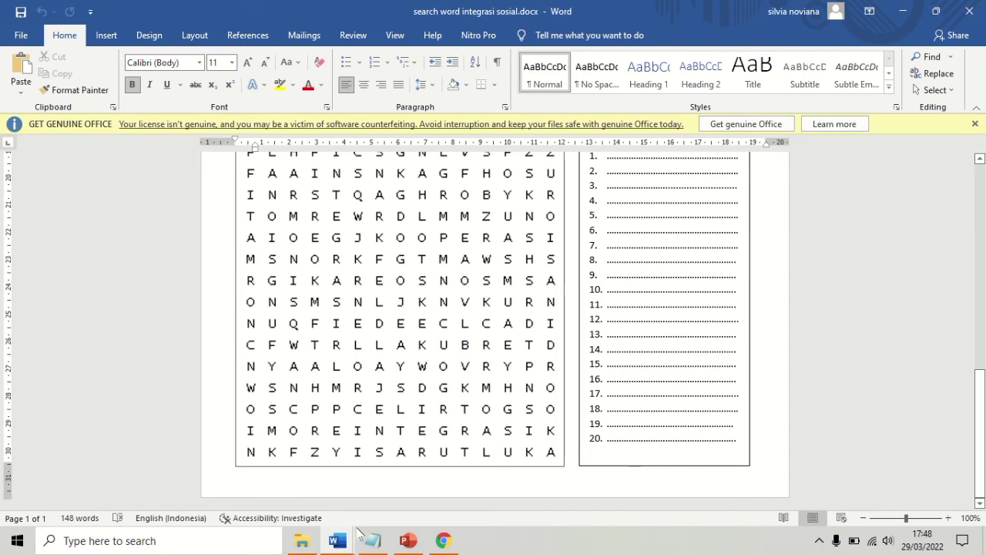
mouse_move(342, 539)
click(411, 512)
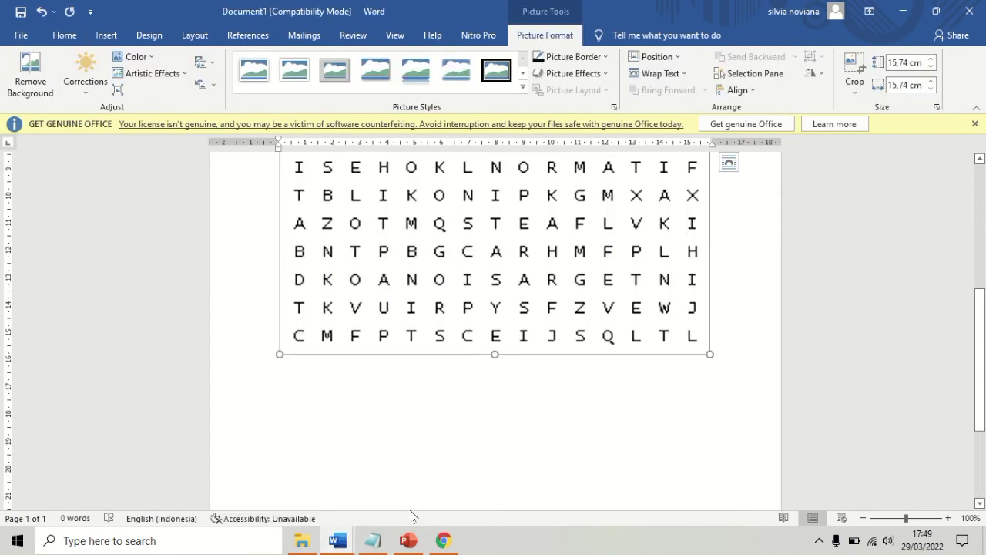
- Copy the word list from the Puzzlemaker page in Chrome and paste it below the puzzle grid in the new Word document
click(445, 541)
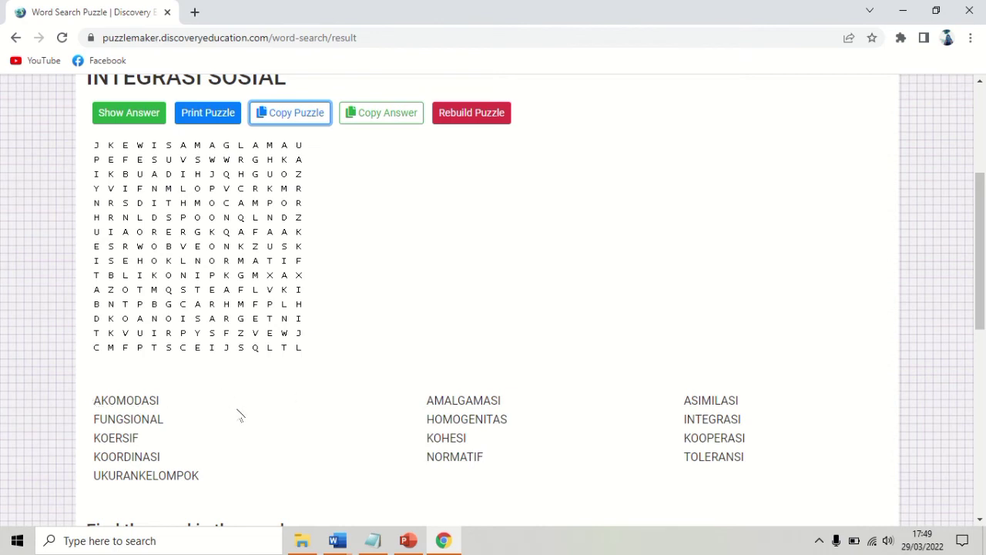
drag(121, 418, 97, 406)
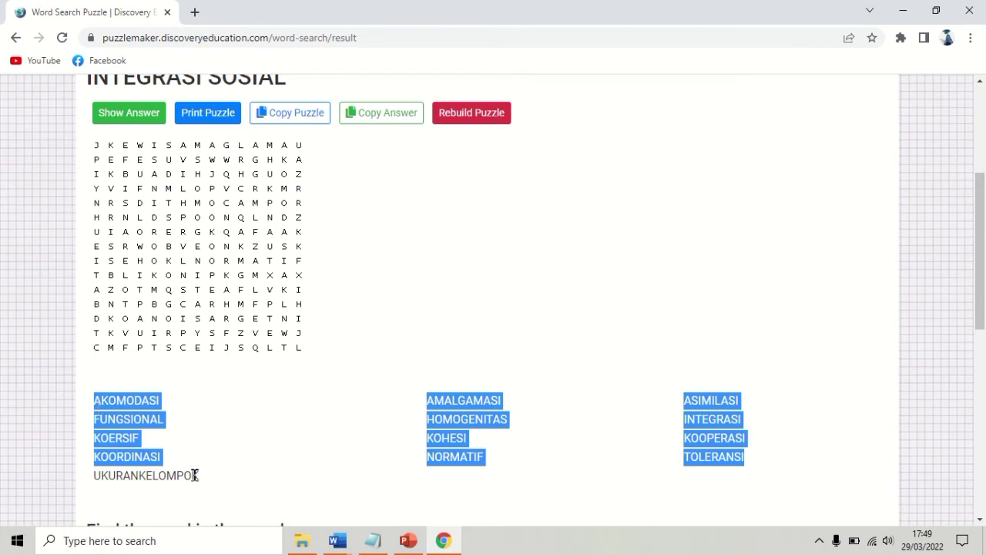
drag(194, 475, 93, 401)
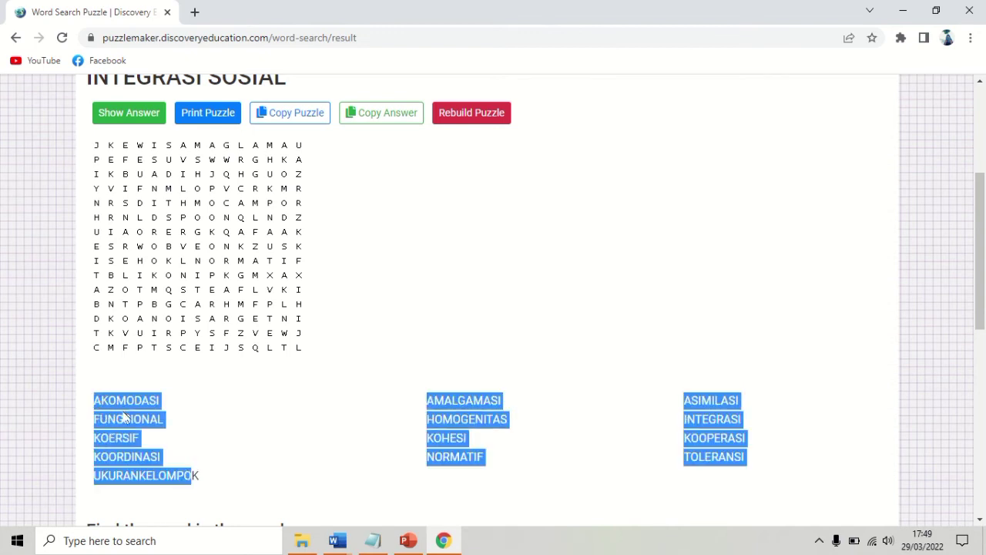
click(339, 541)
click(416, 473)
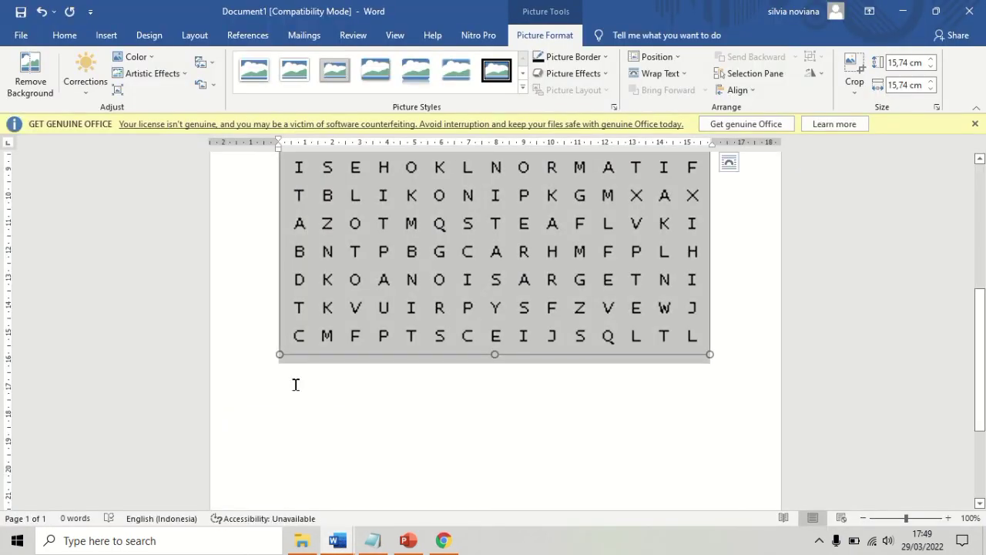
click(289, 373)
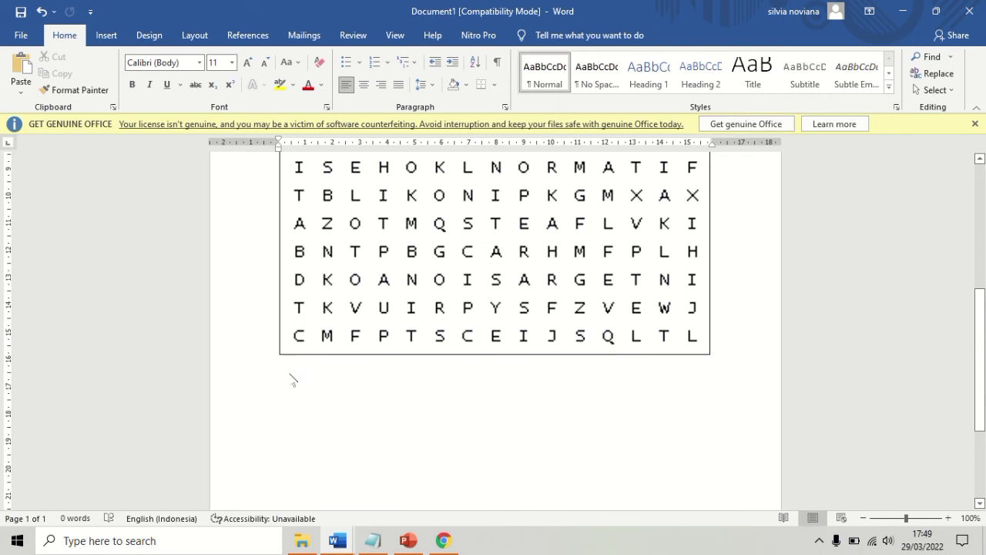
key(ctrl+v)
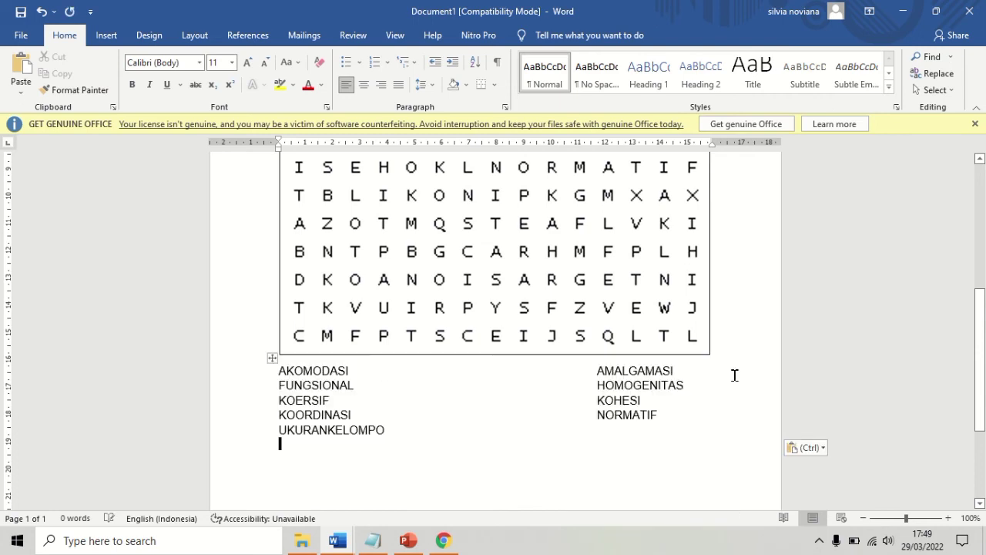
- Look over the bordered puzzle grid and the pasted word list in the new document
scroll(984, 344, down, 3)
scroll(984, 308, up, 7)
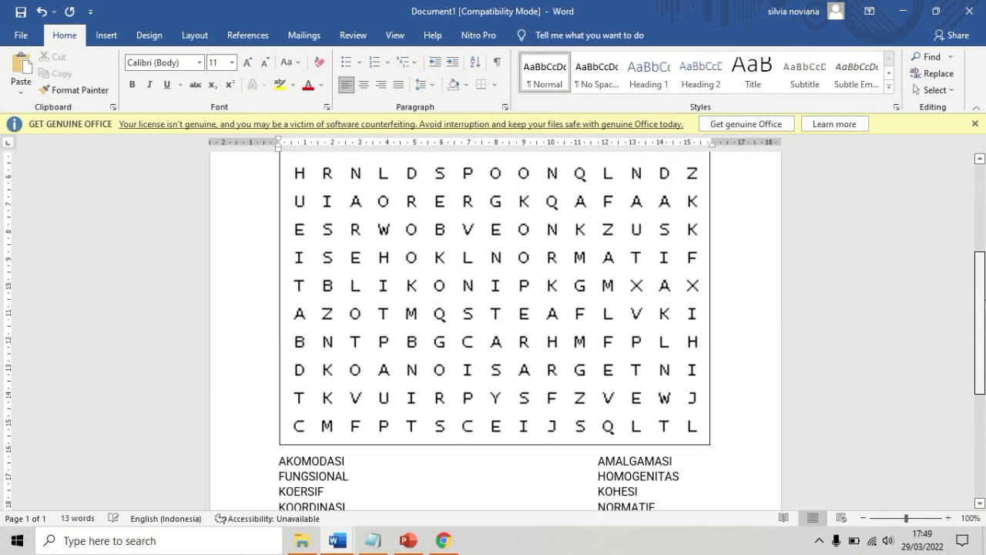
scroll(983, 331, up, 3)
scroll(983, 331, down, 8)
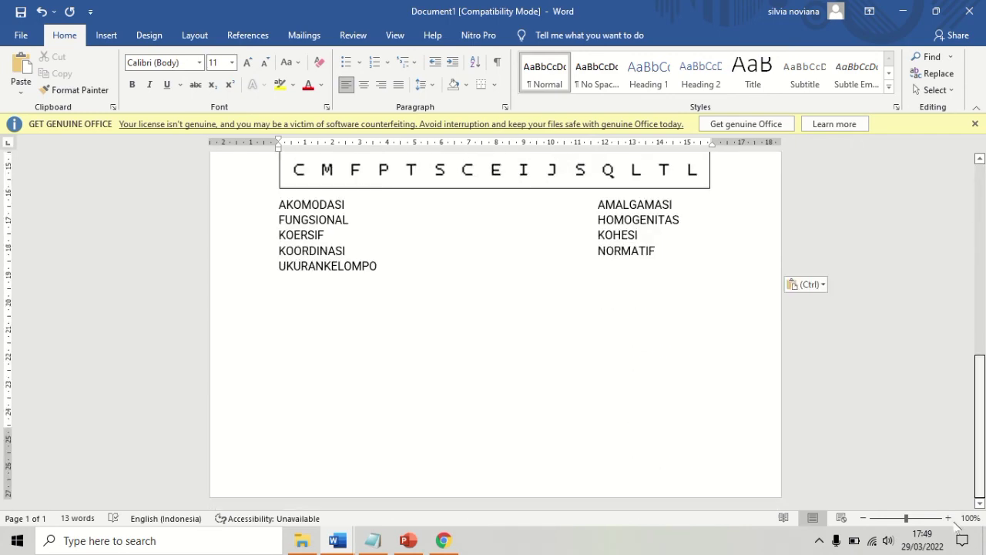
scroll(984, 331, up, 3)
scroll(984, 331, up, 1)
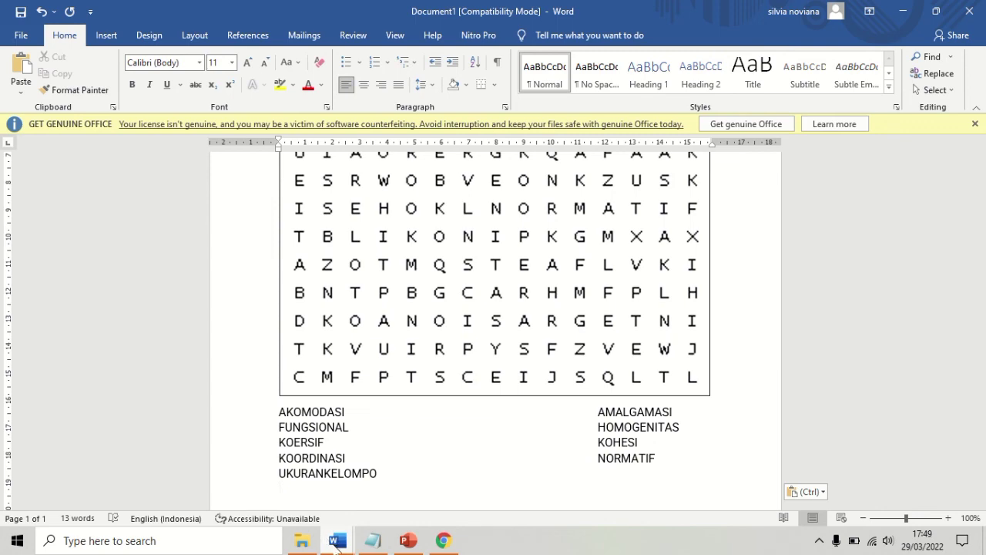
- Examine the numbered answer box and the instructions beside the grid in search word integrasi sosial.docx
mouse_move(337, 542)
click(301, 513)
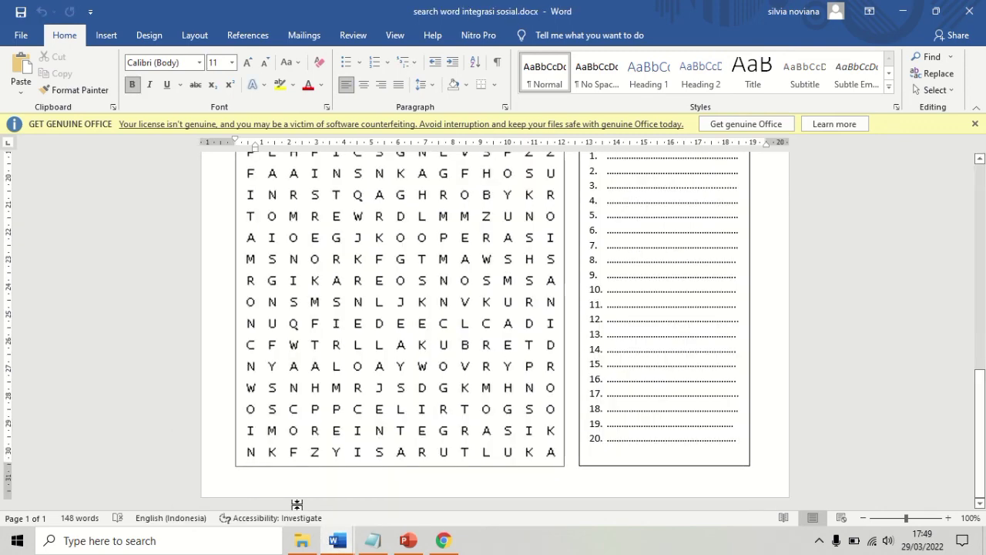
scroll(984, 372, up, 3)
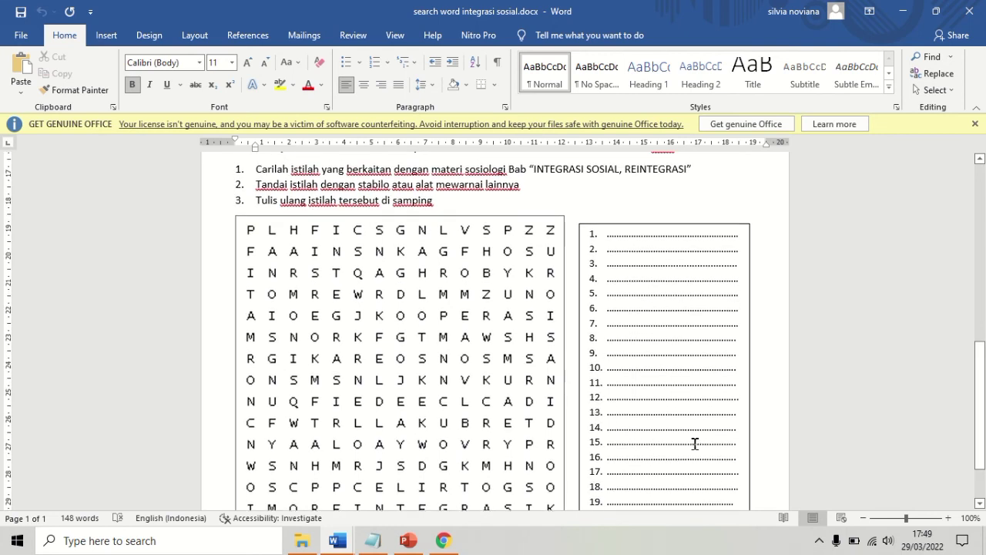
drag(737, 442, 645, 370)
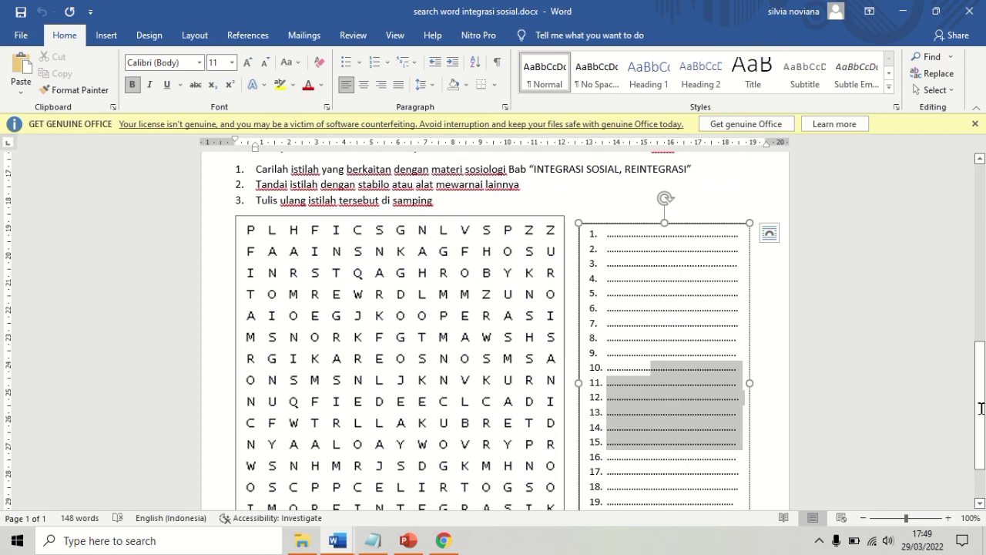
scroll(678, 423, down, 2)
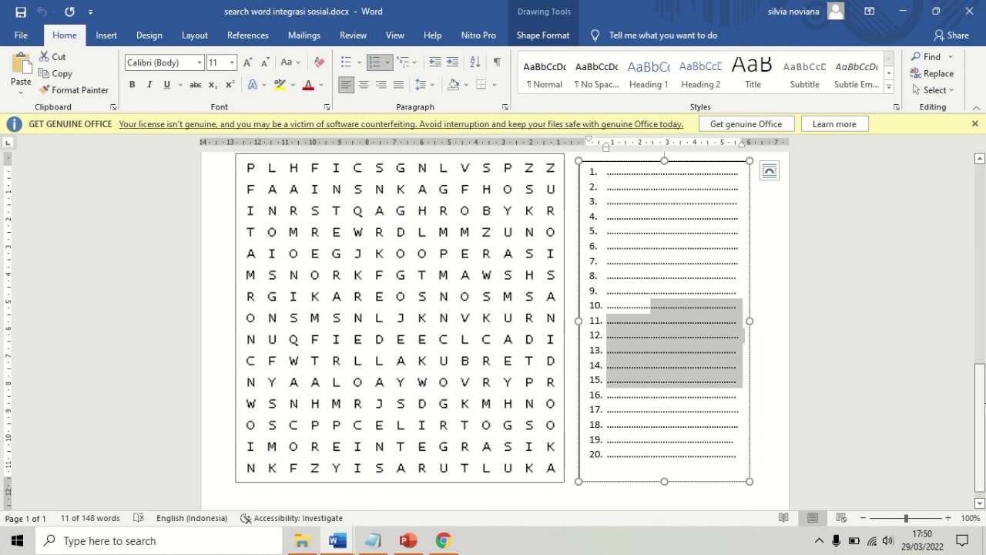
drag(985, 403, 984, 325)
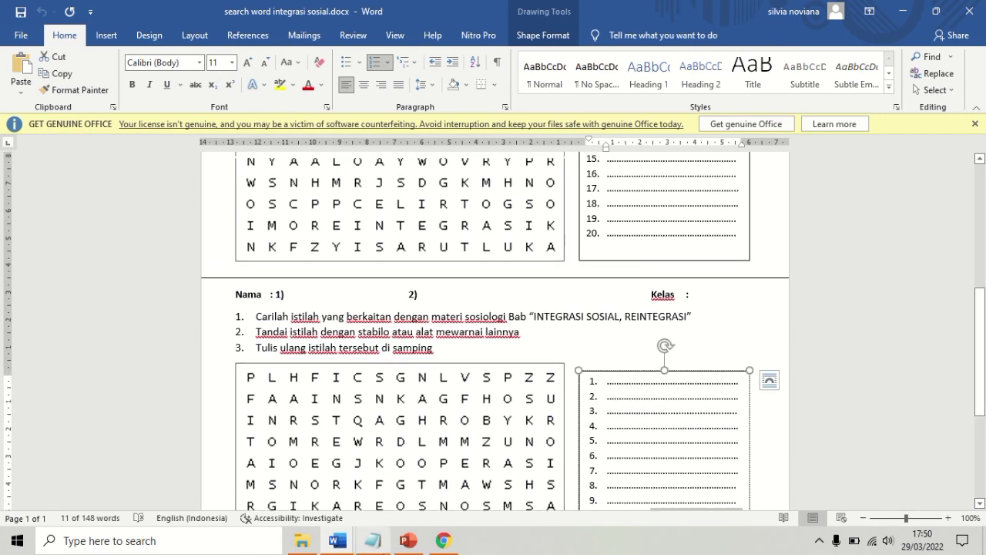
- Switch to the Puzzlemaker page in Chrome, show the puzzle's answers and examine the marked words
click(449, 544)
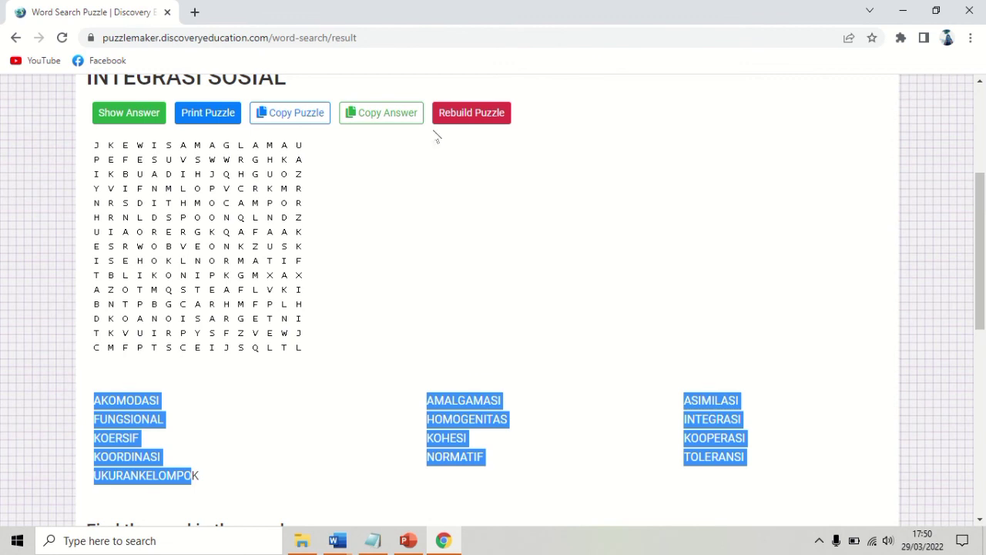
click(382, 113)
click(120, 117)
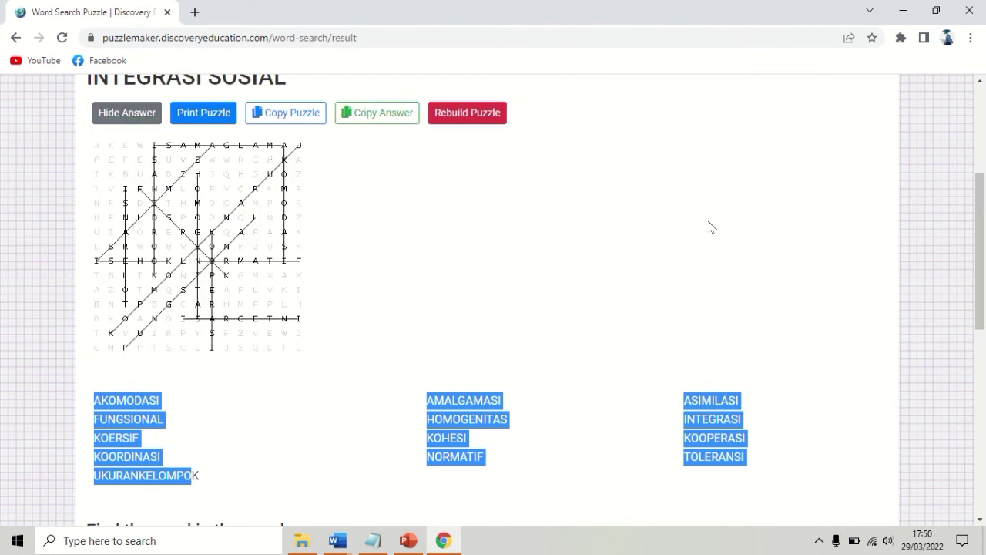
mouse_move(981, 223)
mouse_down()
mouse_move(982, 170)
mouse_move(983, 216)
mouse_up()
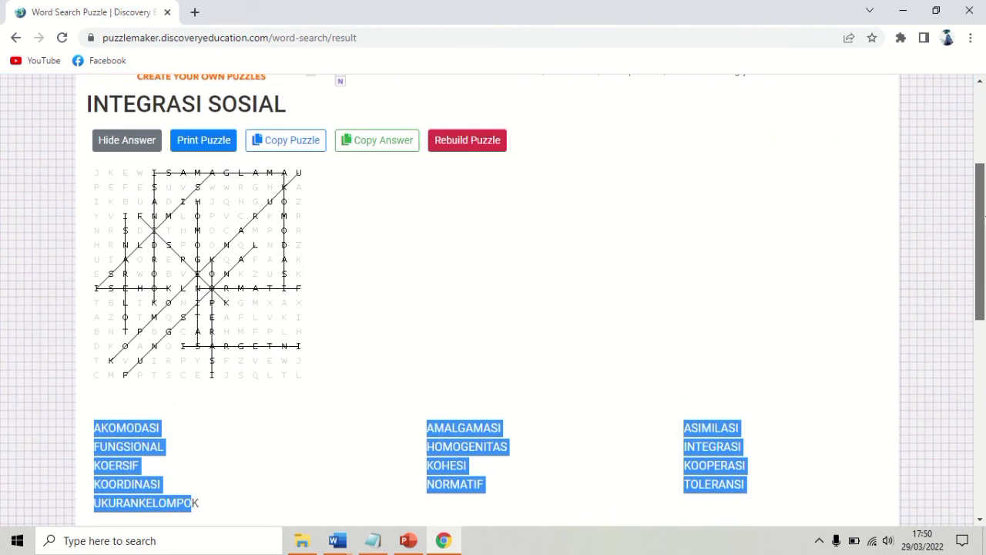
drag(983, 217, 984, 143)
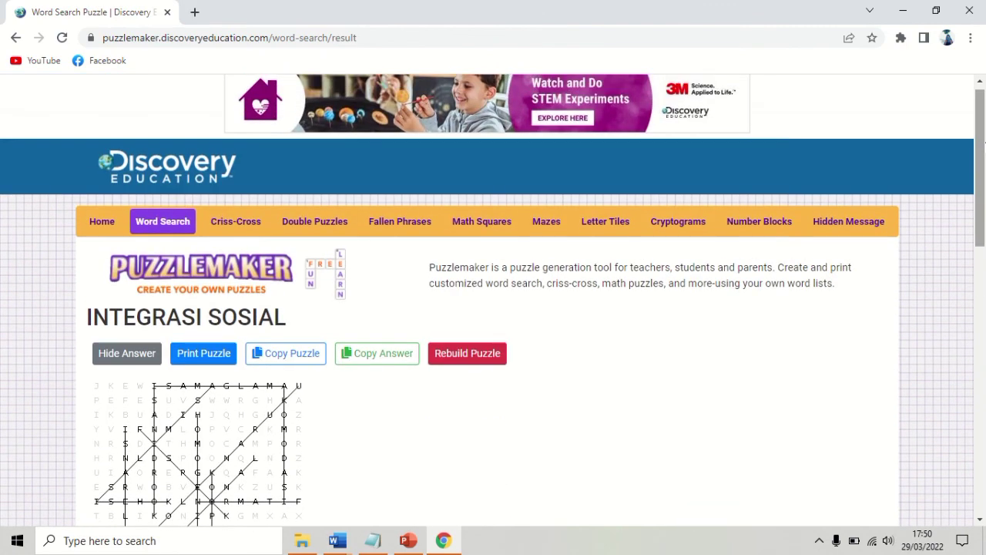